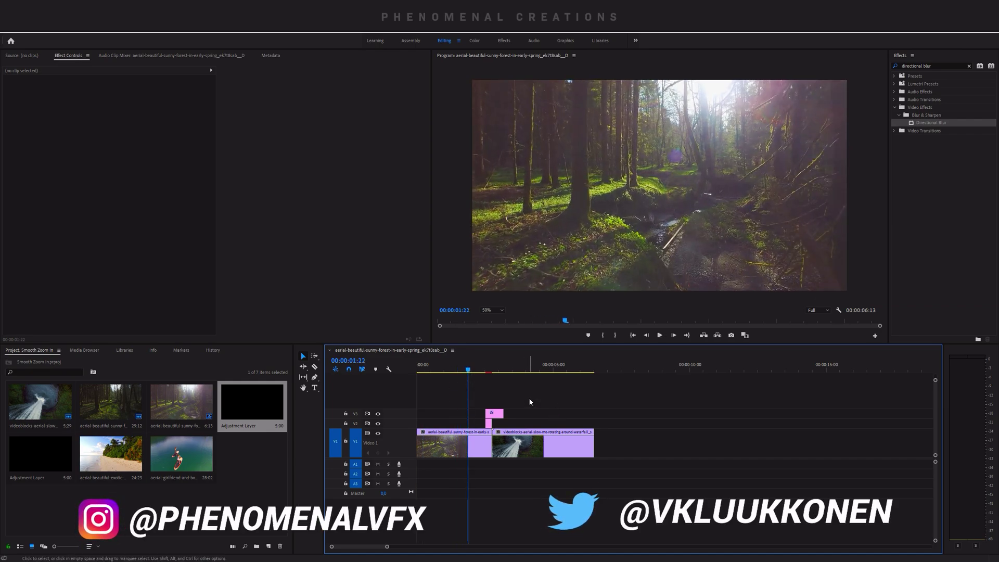
- Play the finished zoom transition between the forest and waterfall clips several times
{"action": "key", "text": "space"}
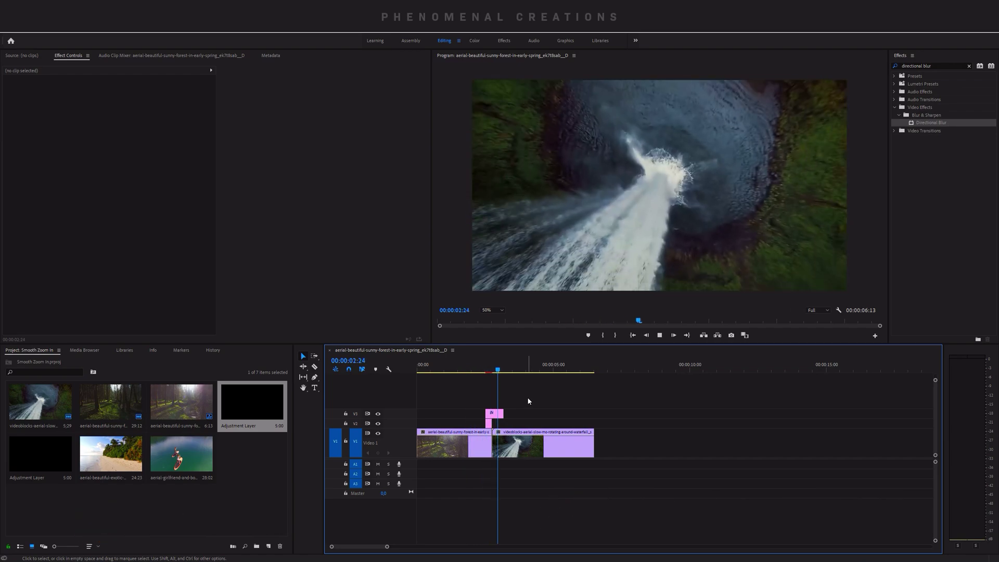
{"action": "left_click", "coordinate": [474, 368]}
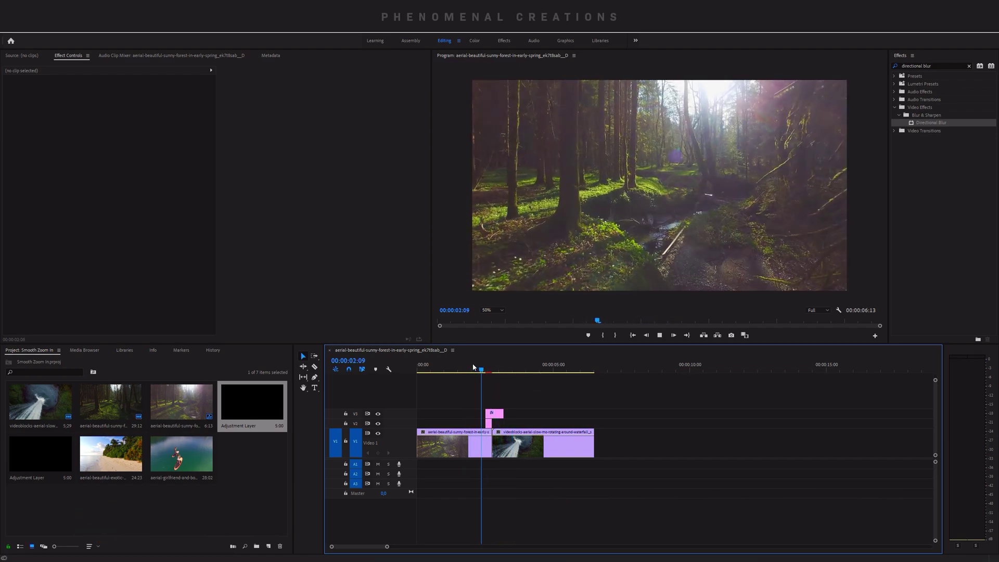
{"action": "left_click", "coordinate": [474, 368]}
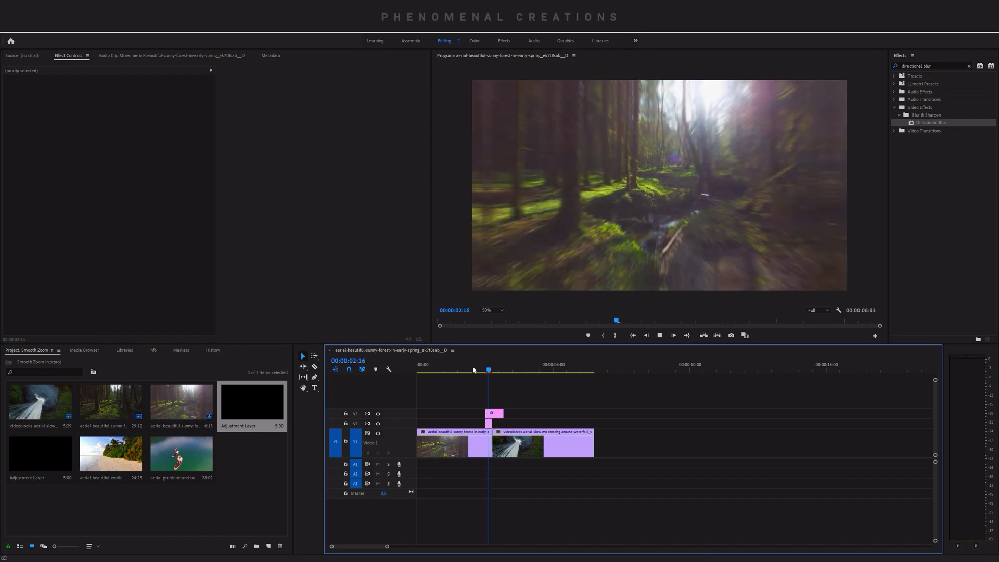
{"action": "key", "text": "space"}
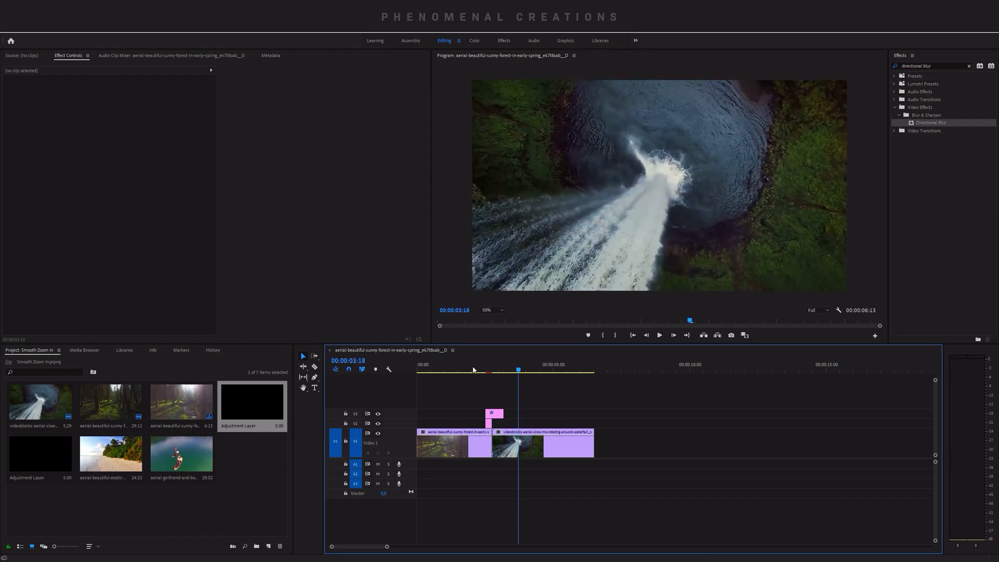
{"action": "left_click", "coordinate": [473, 368]}
{"action": "key", "text": "space"}
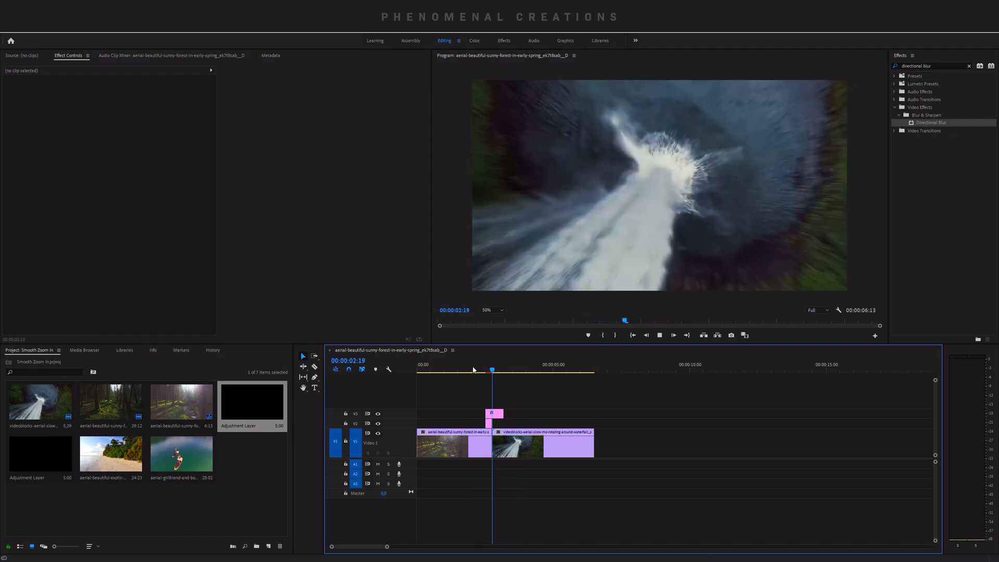
{"action": "key", "text": "space"}
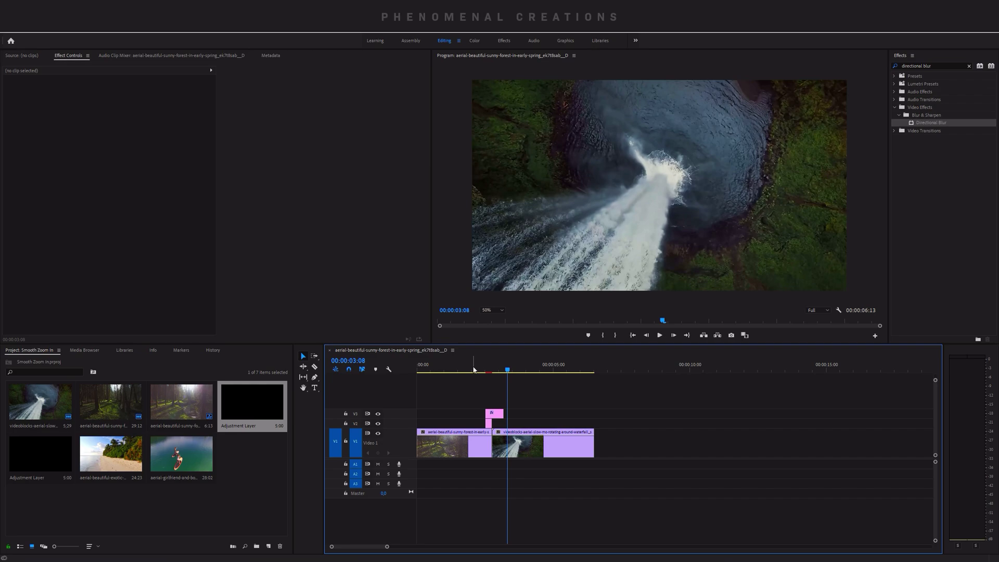
{"action": "left_click", "coordinate": [474, 370]}
{"action": "key", "text": "space"}
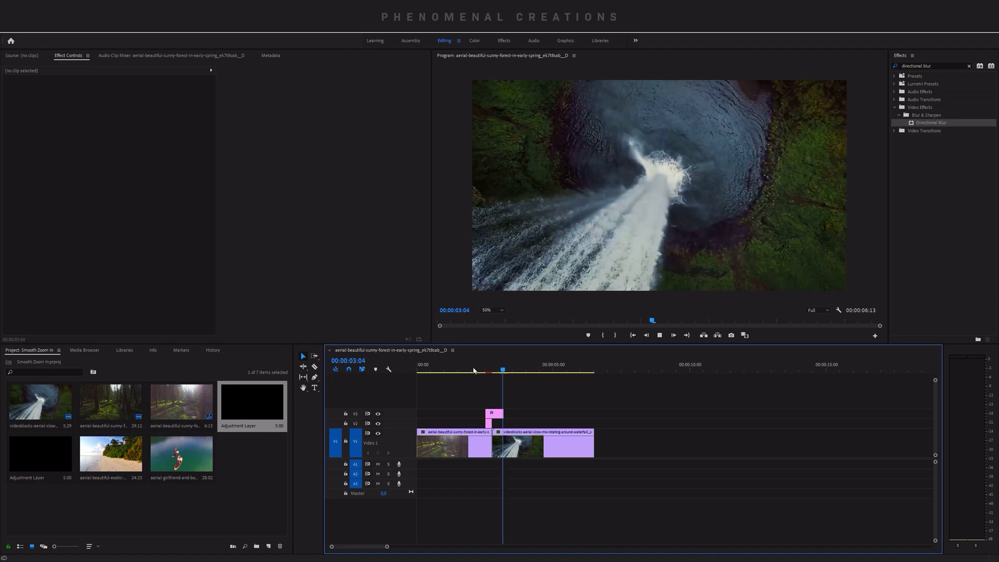
{"action": "left_click", "coordinate": [473, 370]}
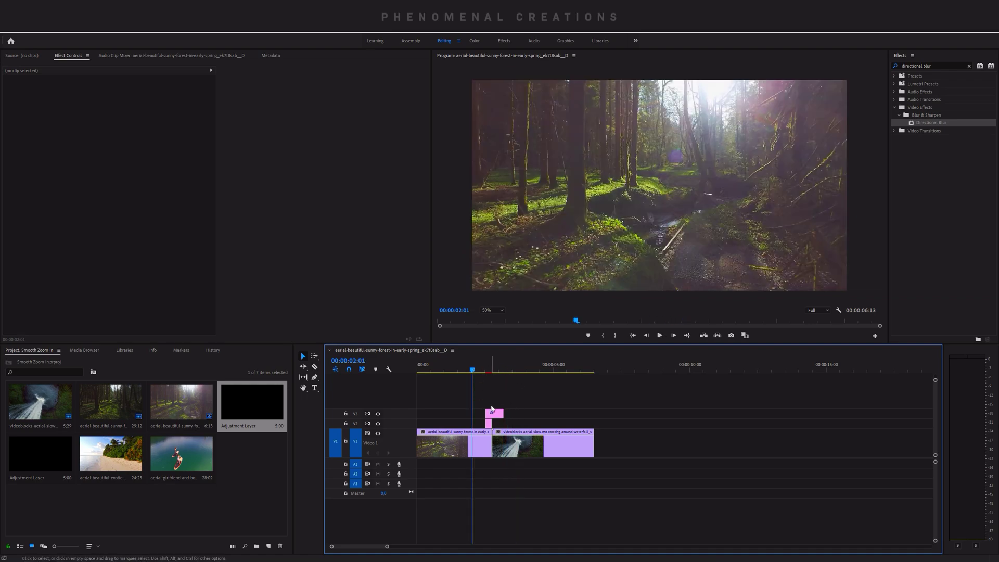
- Play back the plain cut between the forest and waterfall clips without the adjustment layers
{"action": "left_click", "coordinate": [460, 369]}
{"action": "key", "text": "space"}
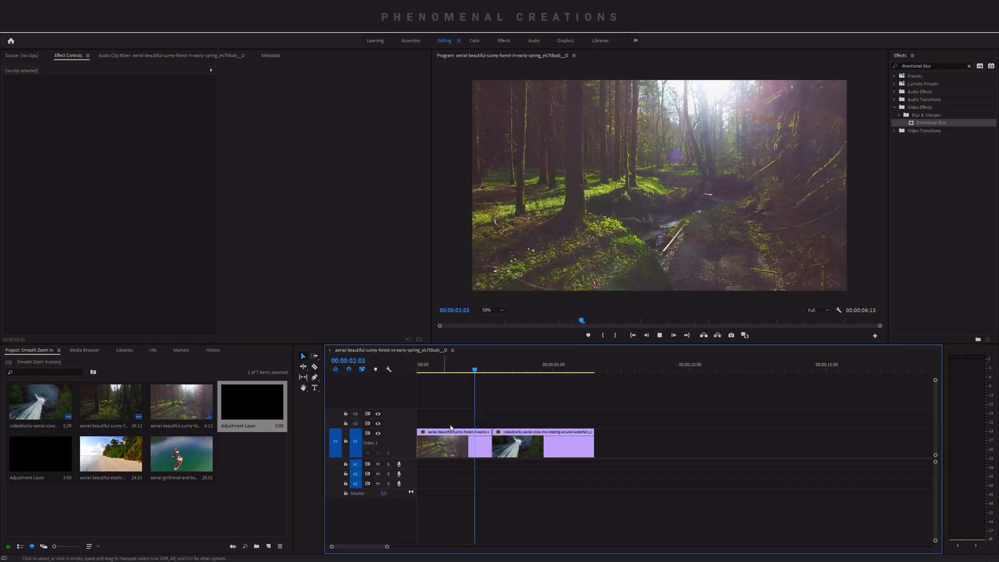
{"action": "key", "text": "space"}
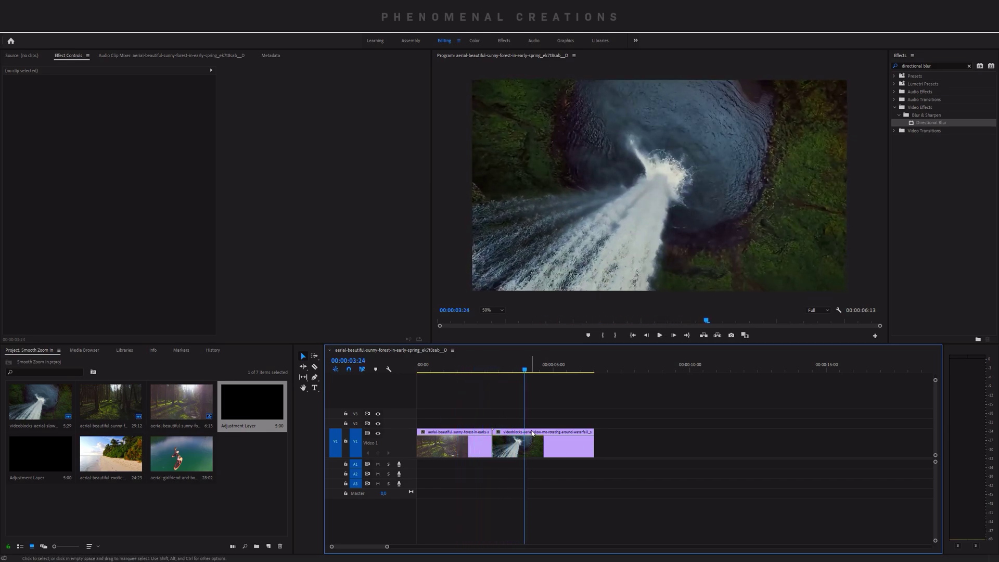
{"action": "left_click", "coordinate": [466, 369]}
{"action": "key", "text": "space"}
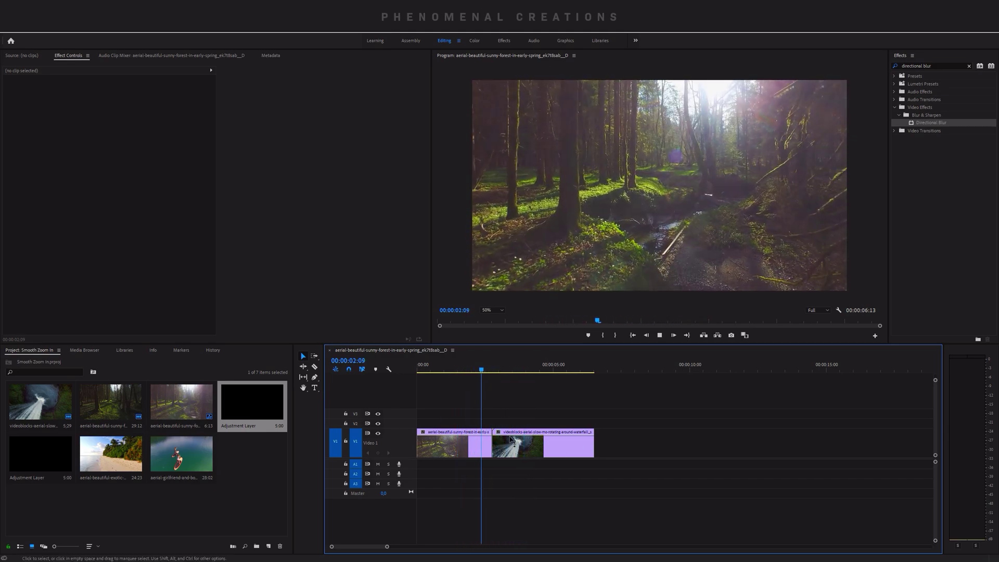
{"action": "key", "text": "space"}
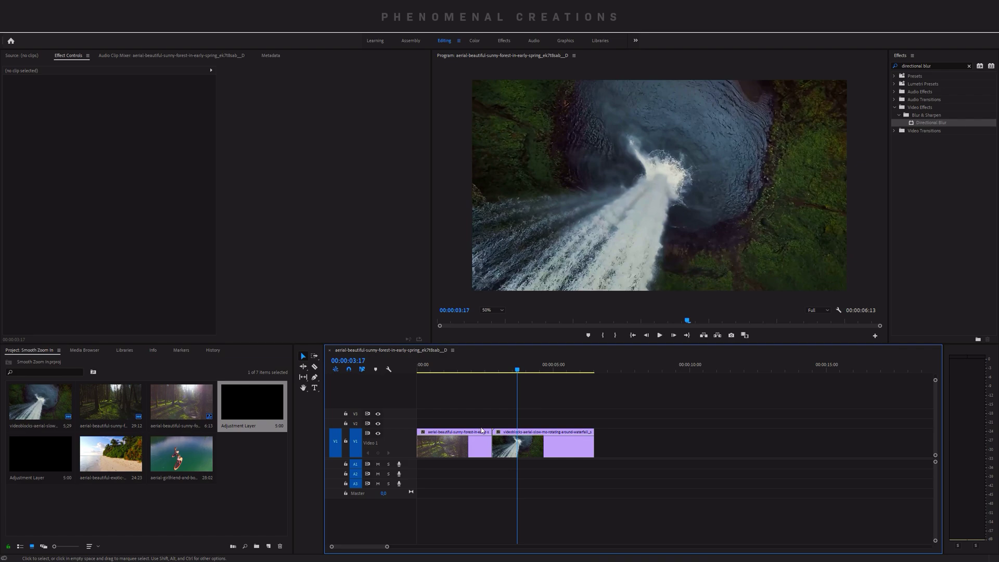
- Place the existing Adjustment Layer on track V2 above the waterfall clip, starting exactly at the cut
{"action": "left_click", "coordinate": [499, 447]}
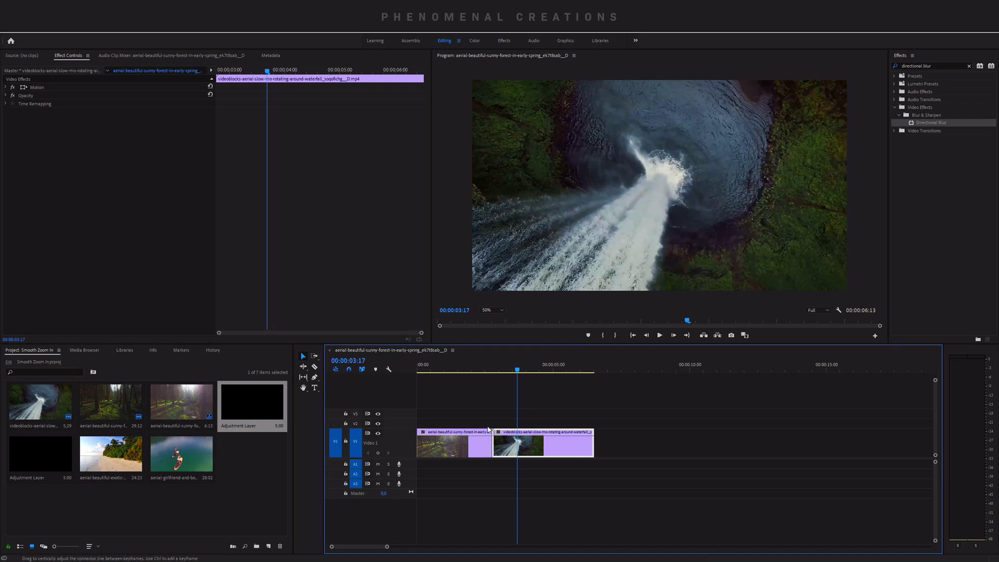
{"action": "left_click", "coordinate": [488, 372]}
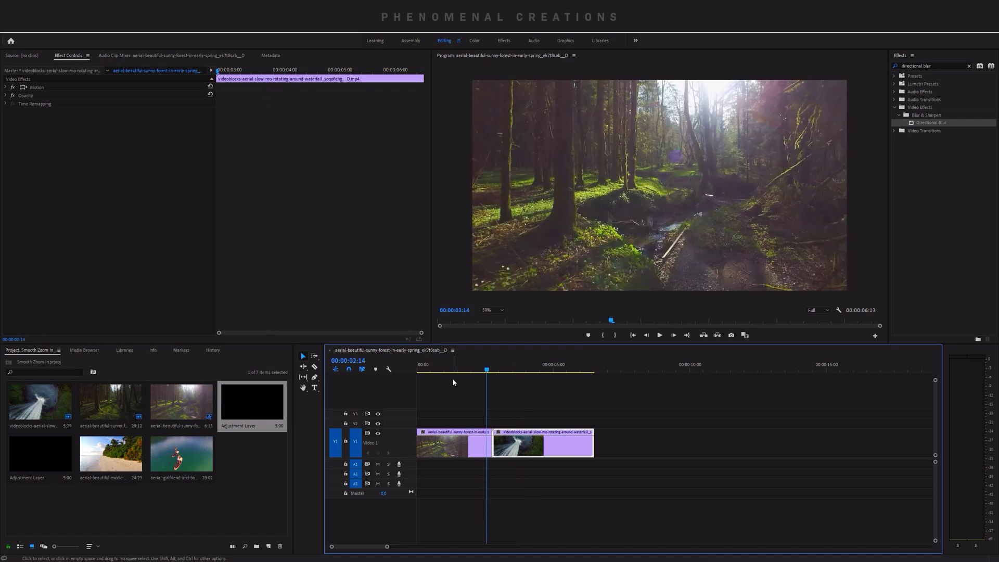
{"action": "key", "text": "equal"}
{"action": "key", "text": "equal"}
{"action": "key", "text": "equal"}
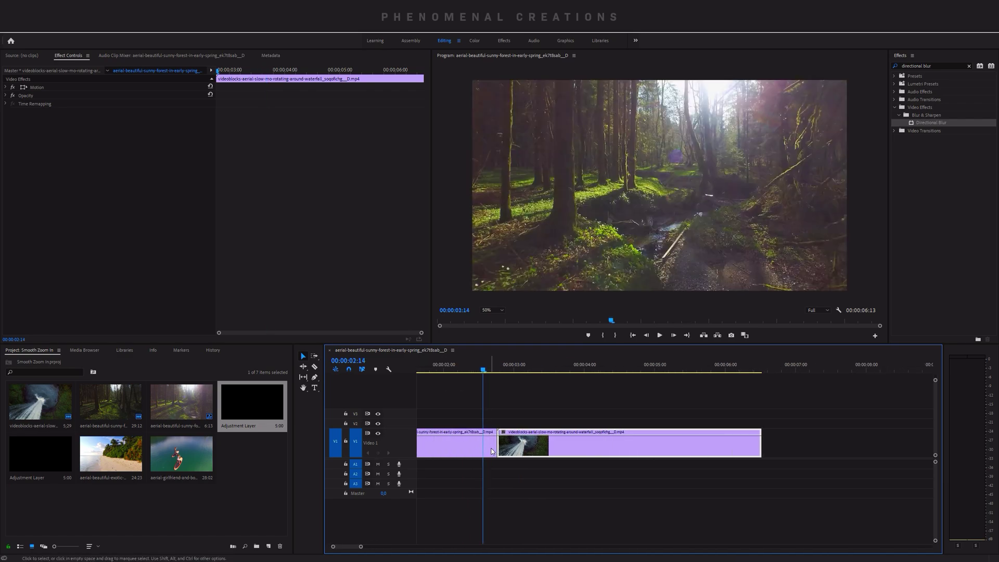
{"action": "scroll", "coordinate": [520, 453], "scroll_direction": "up", "scroll_amount": 2}
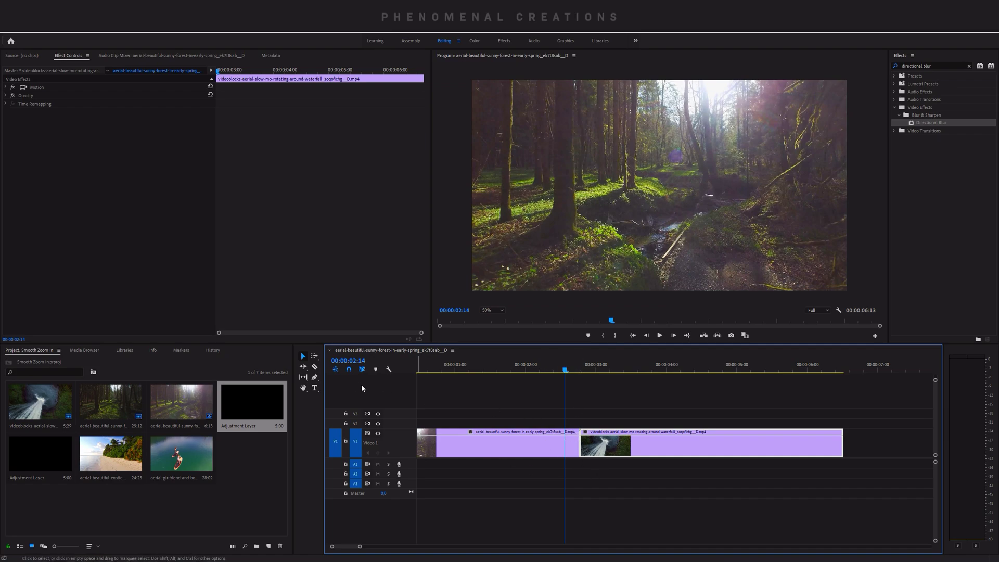
{"action": "left_click", "coordinate": [257, 406]}
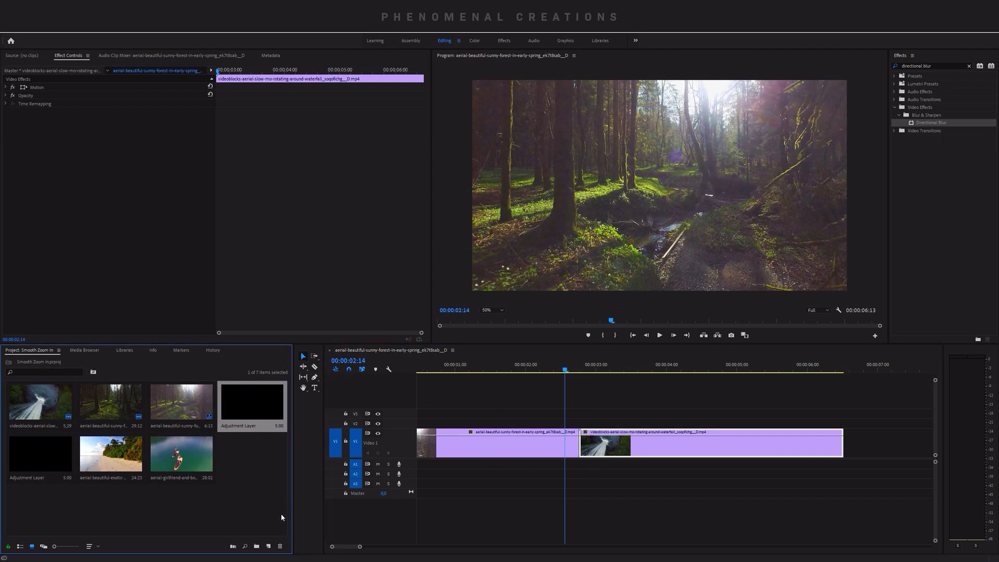
{"action": "left_click", "coordinate": [268, 547]}
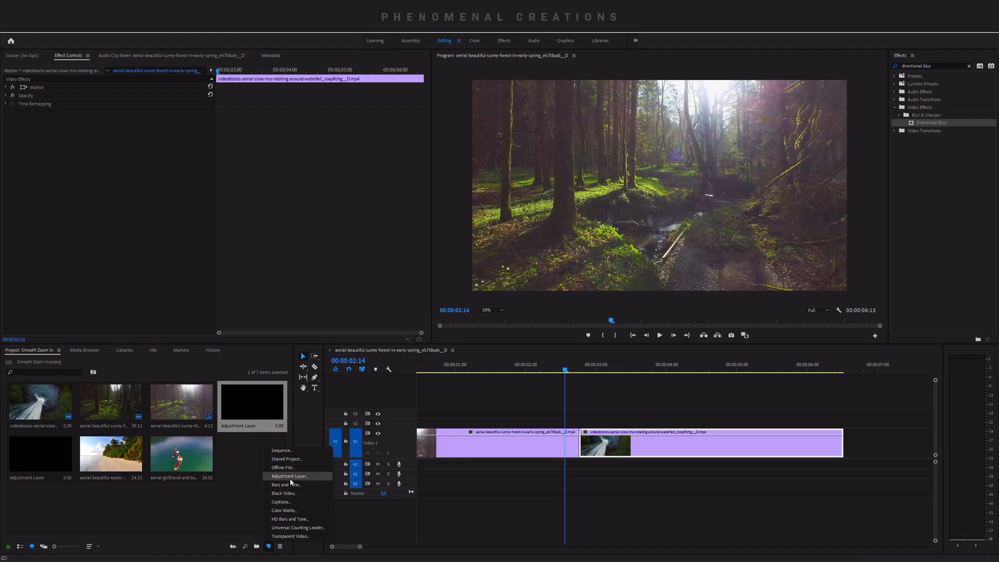
{"action": "left_click", "coordinate": [214, 495]}
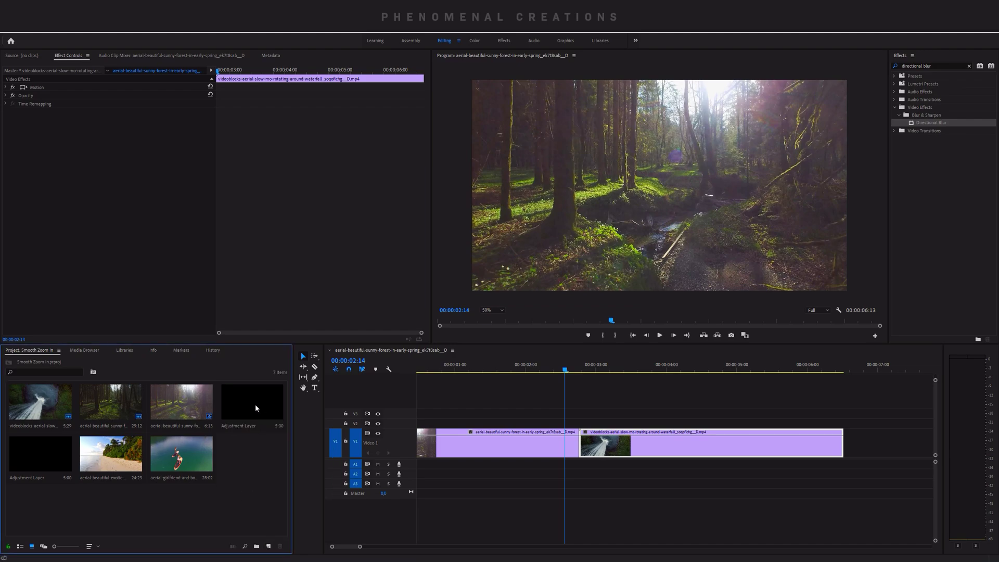
{"action": "left_click_drag", "start_coordinate": [255, 403], "coordinate": [627, 467]}
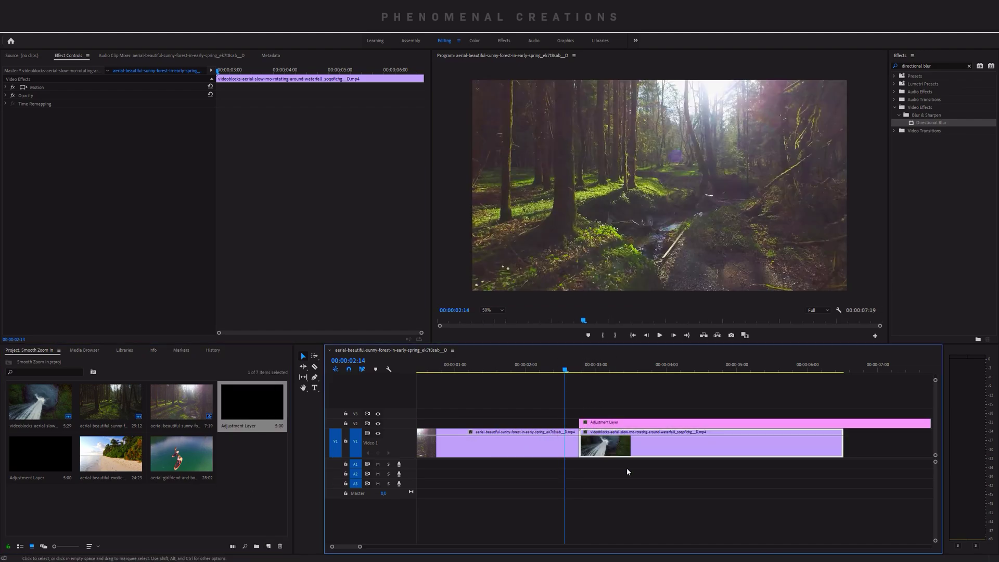
- Trim the V2 adjustment layer's end to 00:00:03:00, six frames after the cut
{"action": "left_click", "coordinate": [579, 366]}
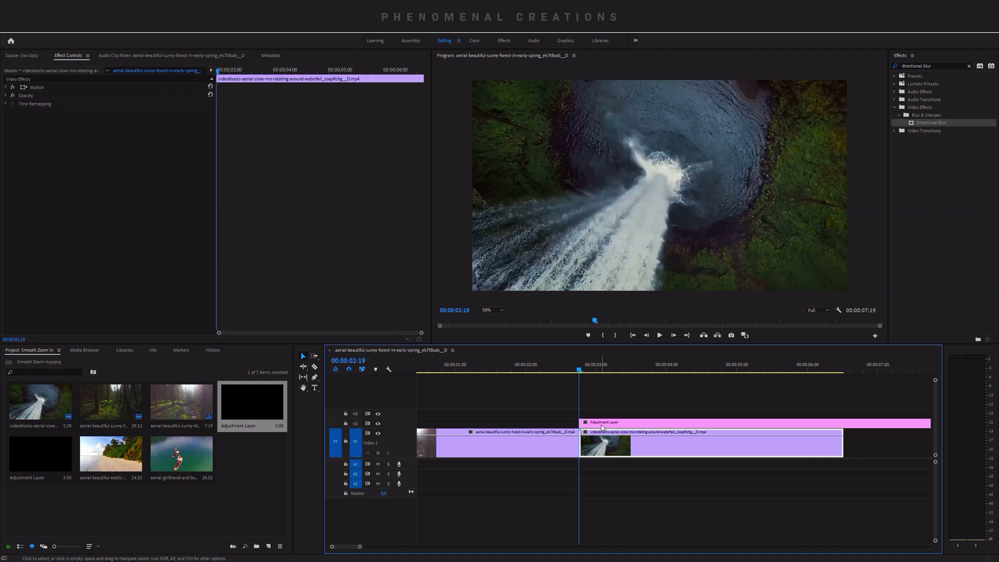
{"action": "key", "text": "Right"}
{"action": "key", "text": "Right"}
{"action": "key", "text": "Right"}
{"action": "key", "text": "Right"}
{"action": "key", "text": "Right"}
{"action": "key", "text": "Right"}
{"action": "key", "text": "Right"}
{"action": "key", "text": "Right"}
{"action": "key", "text": "Right"}
{"action": "key", "text": "Right"}
{"action": "key", "text": "Right"}
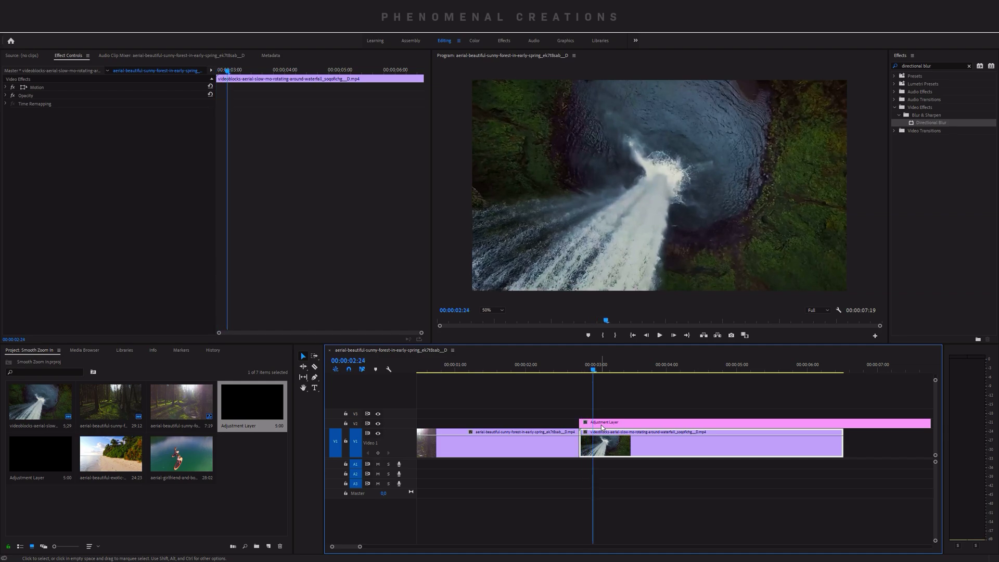
{"action": "key", "text": "a"}
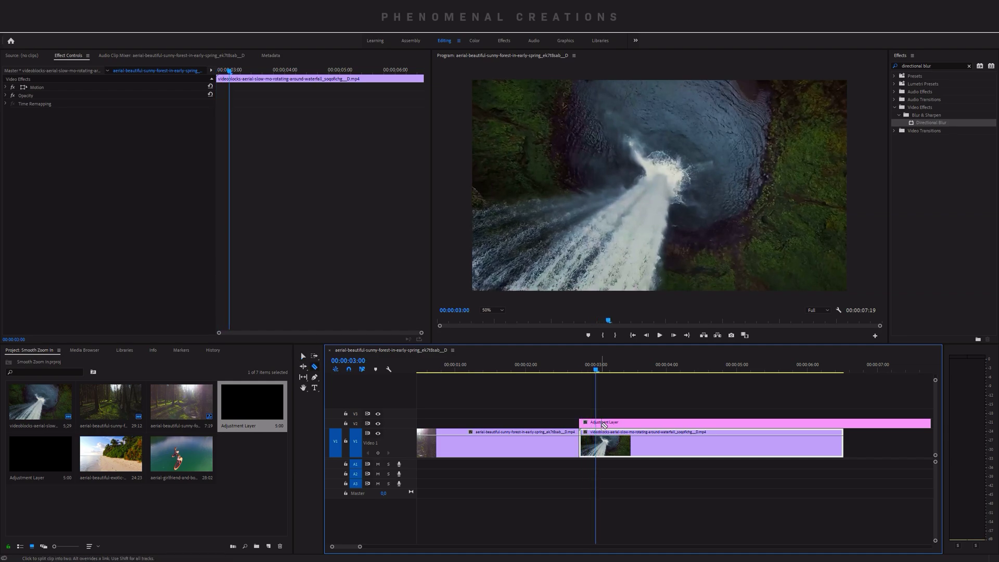
{"action": "key", "text": "v"}
{"action": "key", "text": "ctrl+shift+a"}
{"action": "key", "text": "w"}
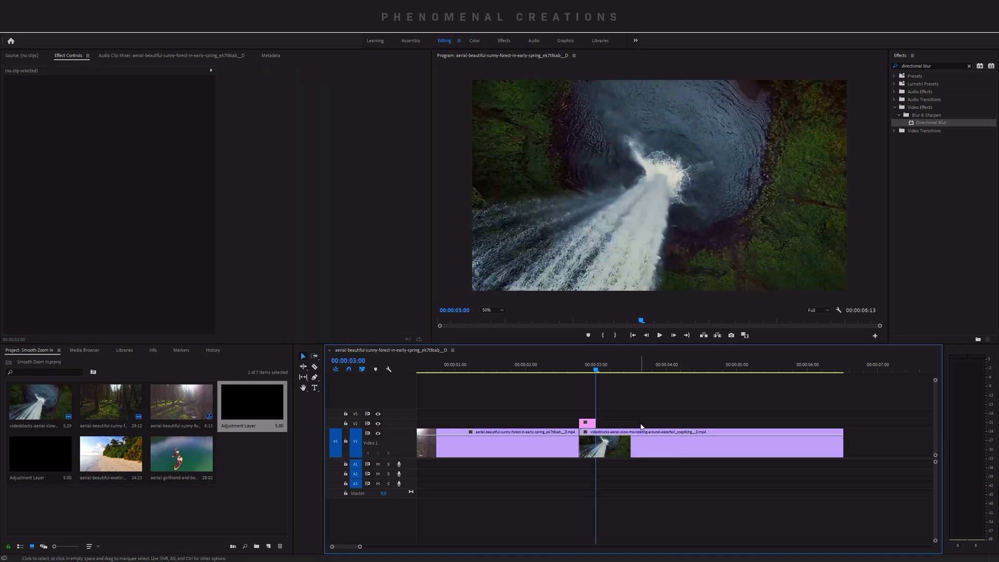
- Duplicate the trimmed adjustment layer onto V3 and extend its start six frames before the cut, making it 12 frames long
{"action": "left_click_drag", "start_coordinate": [587, 422], "coordinate": [587, 416]}
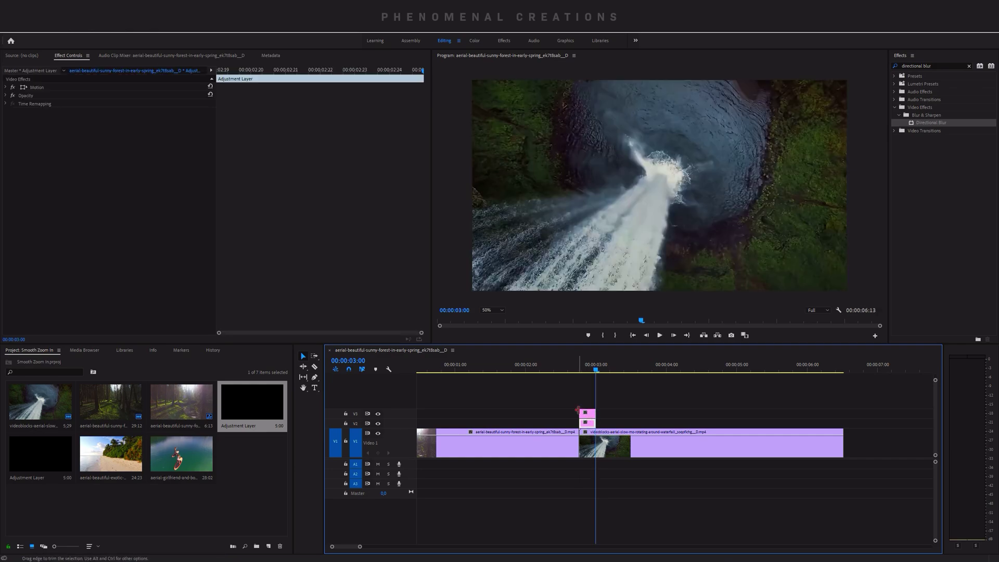
{"action": "left_click_drag", "start_coordinate": [579, 414], "coordinate": [566, 413]}
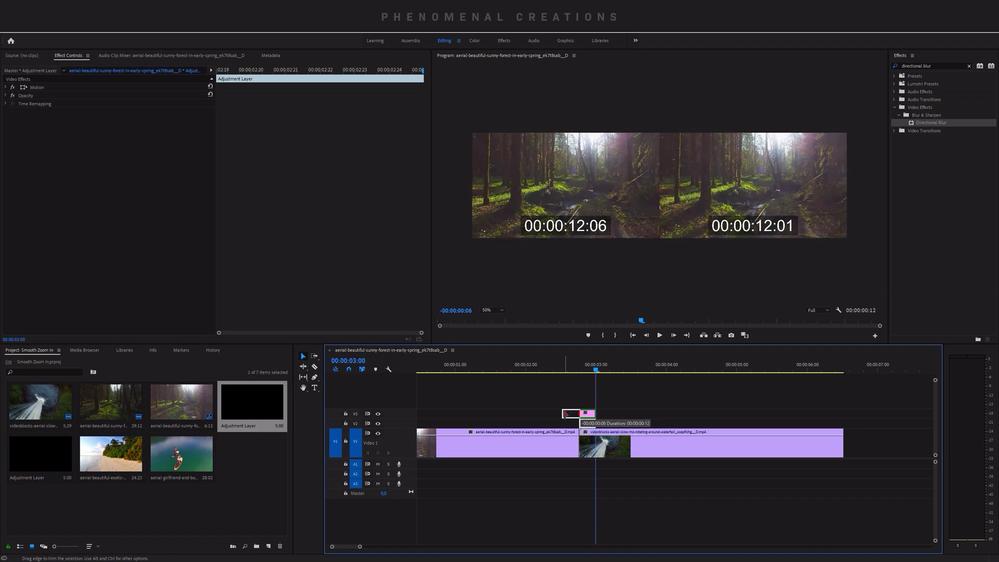
{"action": "left_click_drag", "start_coordinate": [567, 414], "coordinate": [566, 414]}
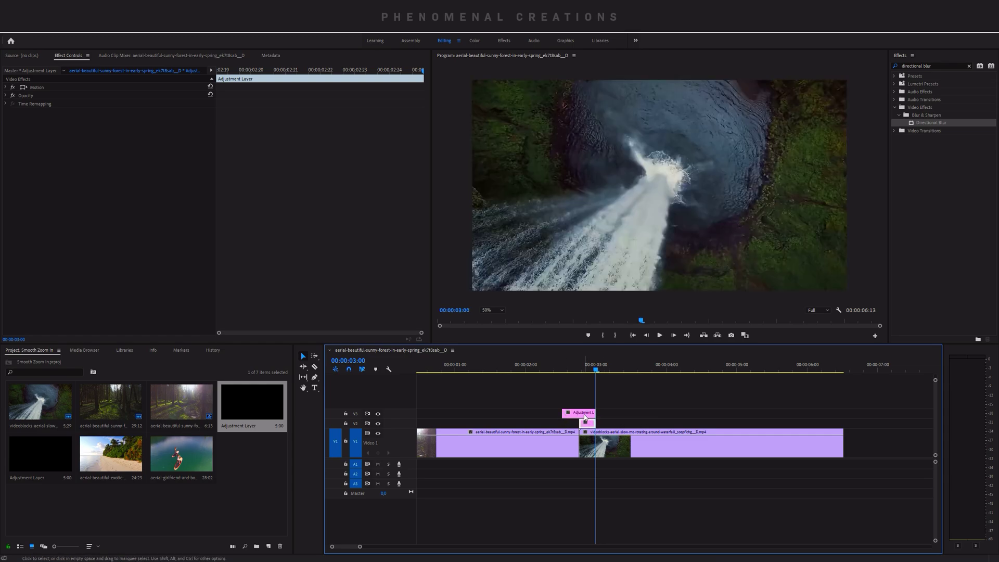
{"action": "left_click", "coordinate": [590, 416]}
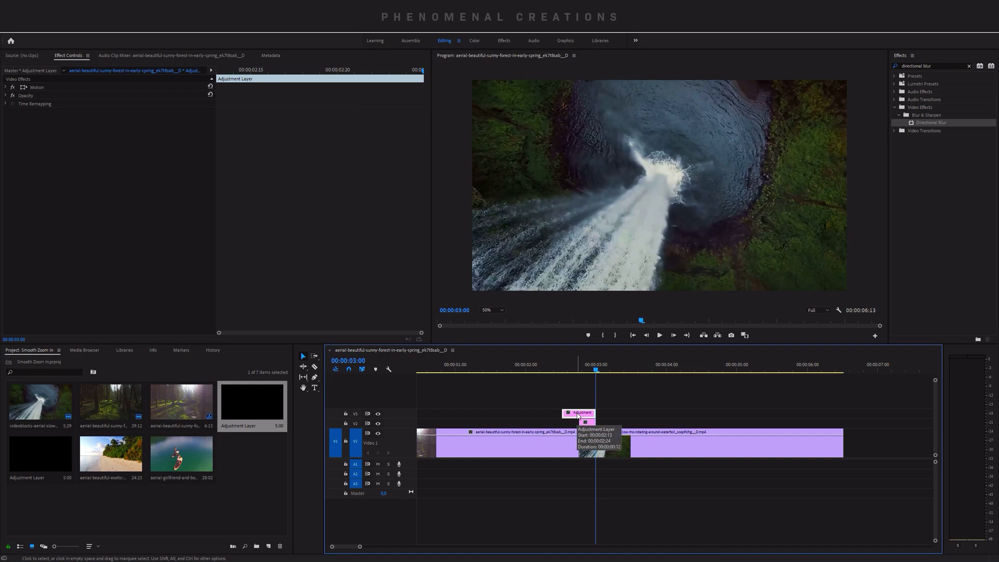
- Apply the Replicate effect to the short adjustment layer on V2 and set its Count to 3
{"action": "left_click", "coordinate": [587, 422]}
{"action": "key", "text": "Left"}
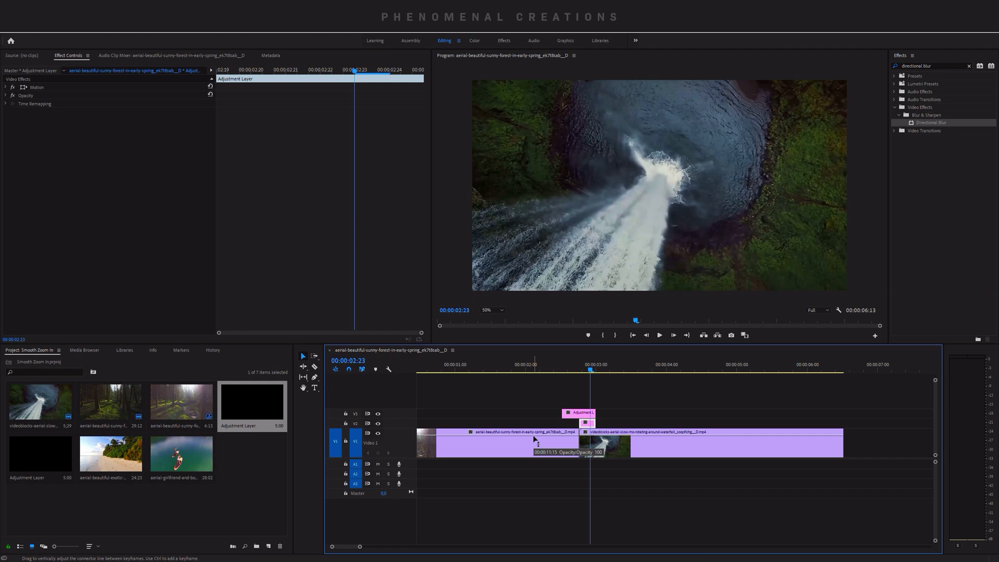
{"action": "left_click", "coordinate": [930, 66]}
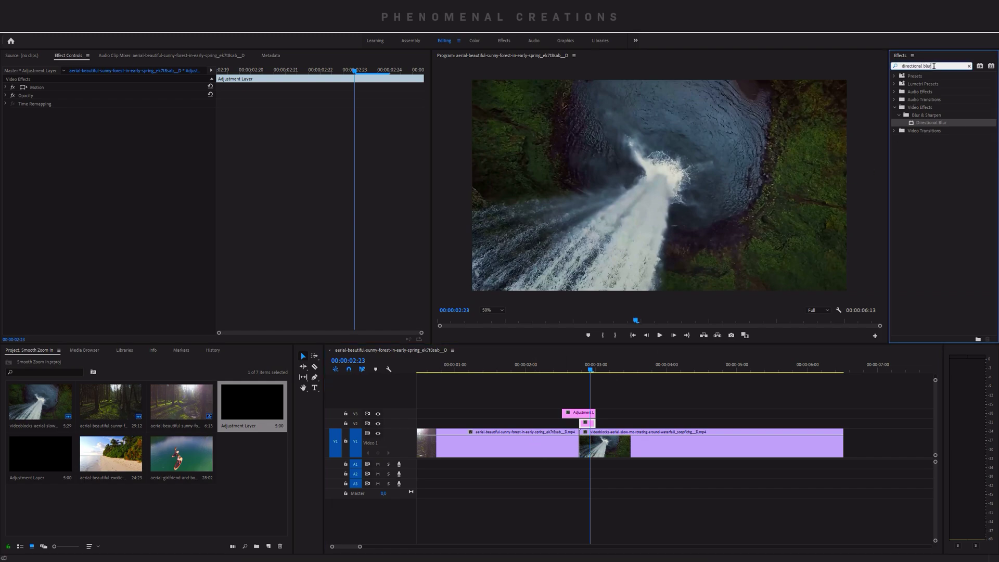
{"action": "left_click_drag", "start_coordinate": [928, 66], "coordinate": [901, 67]}
{"action": "type", "text": "replicat"}
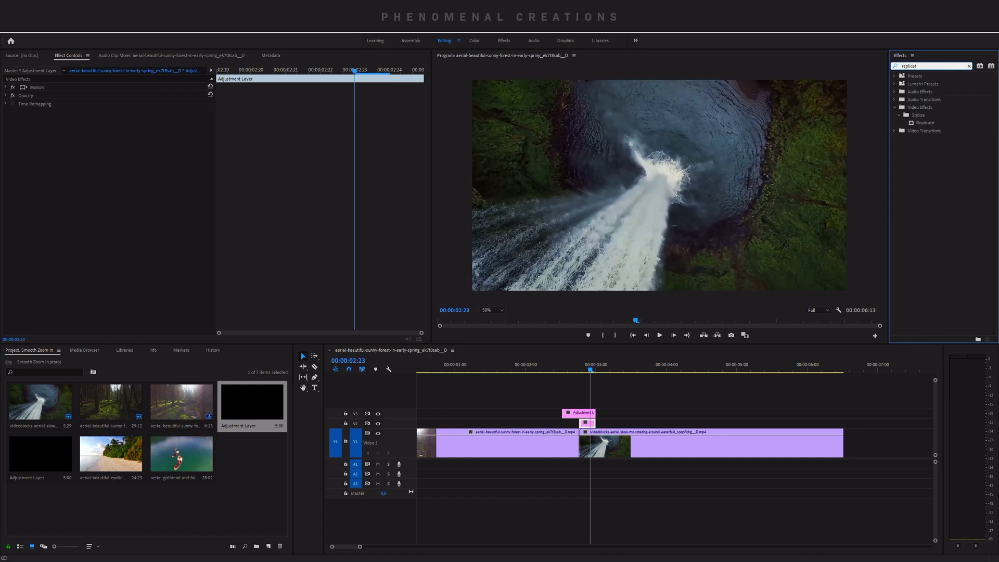
{"action": "left_click_drag", "start_coordinate": [926, 122], "coordinate": [586, 423]}
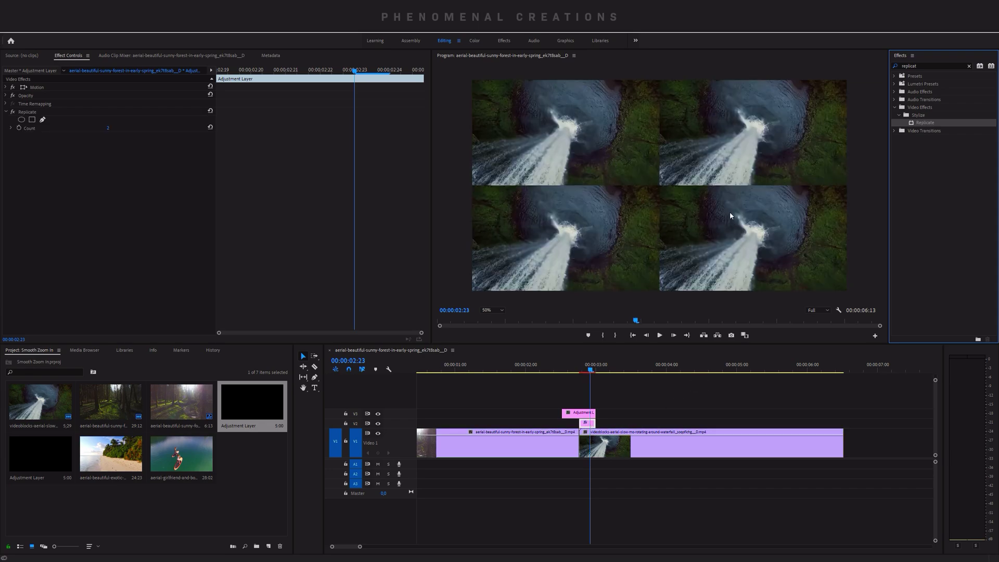
{"action": "left_click", "coordinate": [108, 128]}
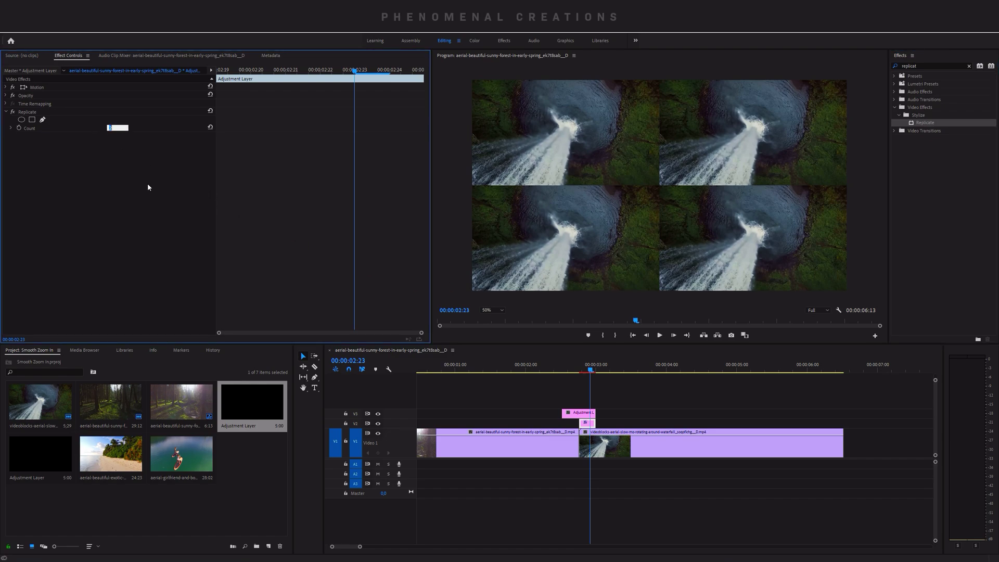
{"action": "key", "text": "Return"}
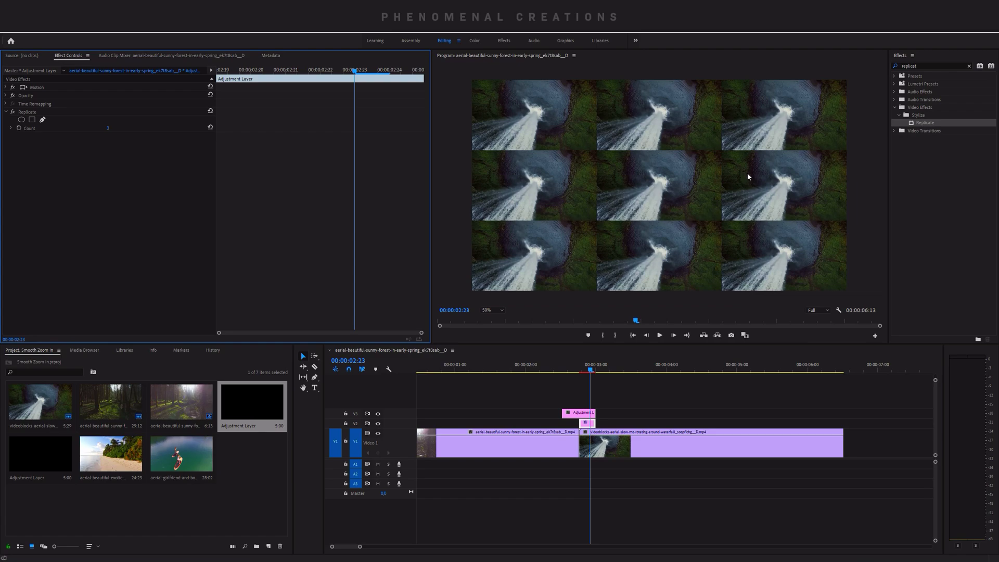
- Apply the Mirror effect after Replicate on the V2 adjustment layer and duplicate it three times, making four Mirror effects
{"action": "double_click", "coordinate": [917, 66]}
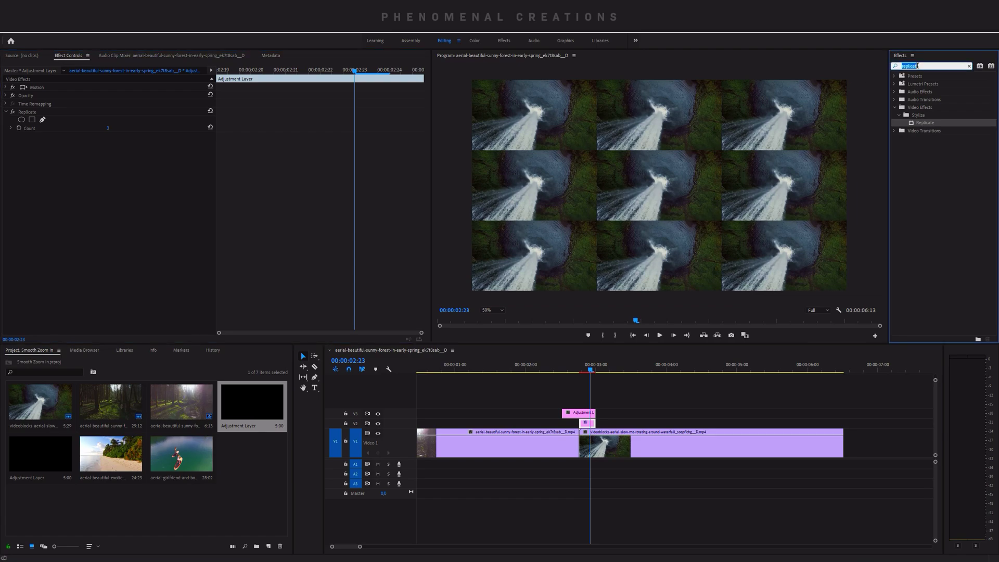
{"action": "type", "text": "mirr"}
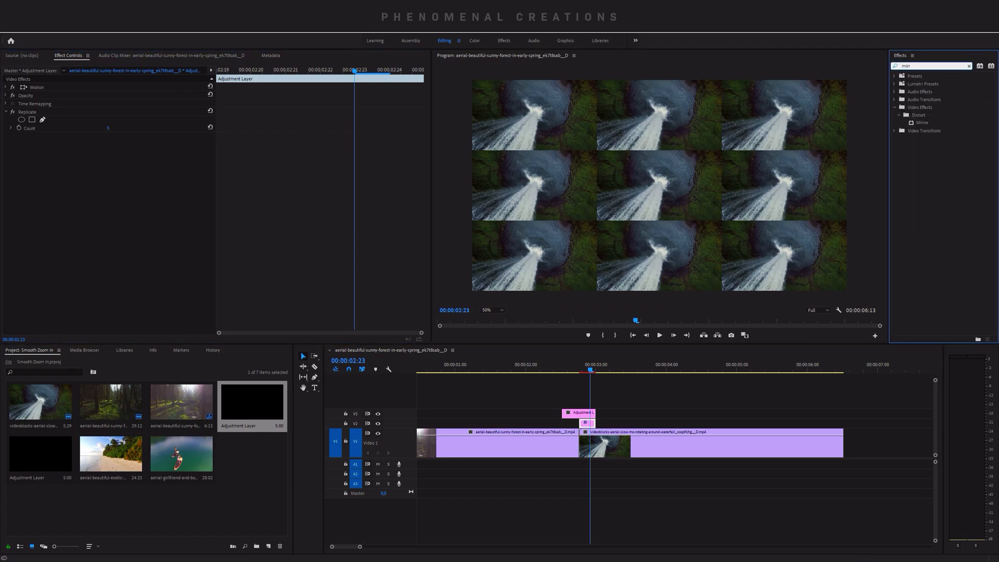
{"action": "left_click_drag", "start_coordinate": [922, 123], "coordinate": [52, 165]}
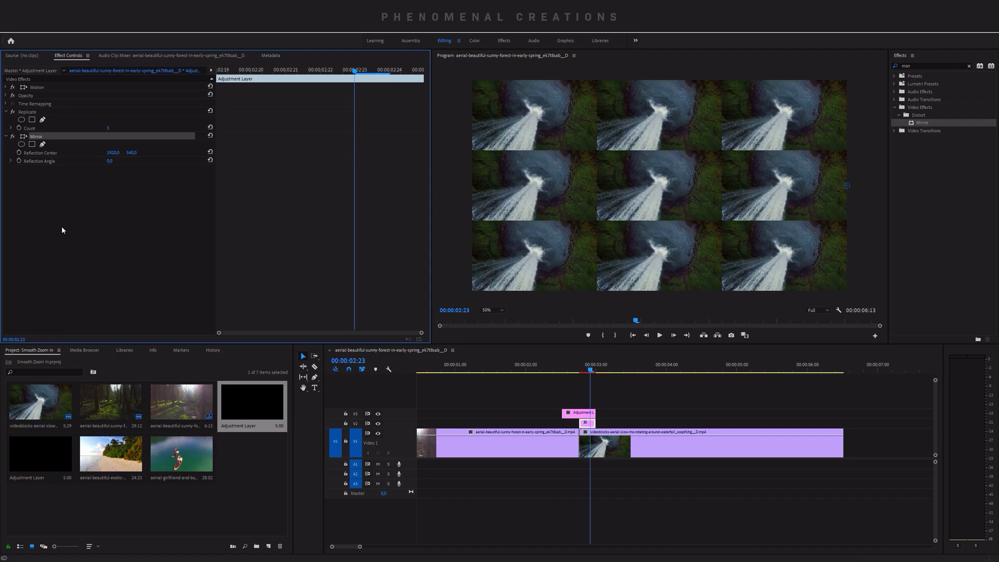
{"action": "key", "text": "ctrl+c"}
{"action": "key", "text": "ctrl+v"}
{"action": "key", "text": "ctrl+v"}
{"action": "key", "text": "ctrl+v"}
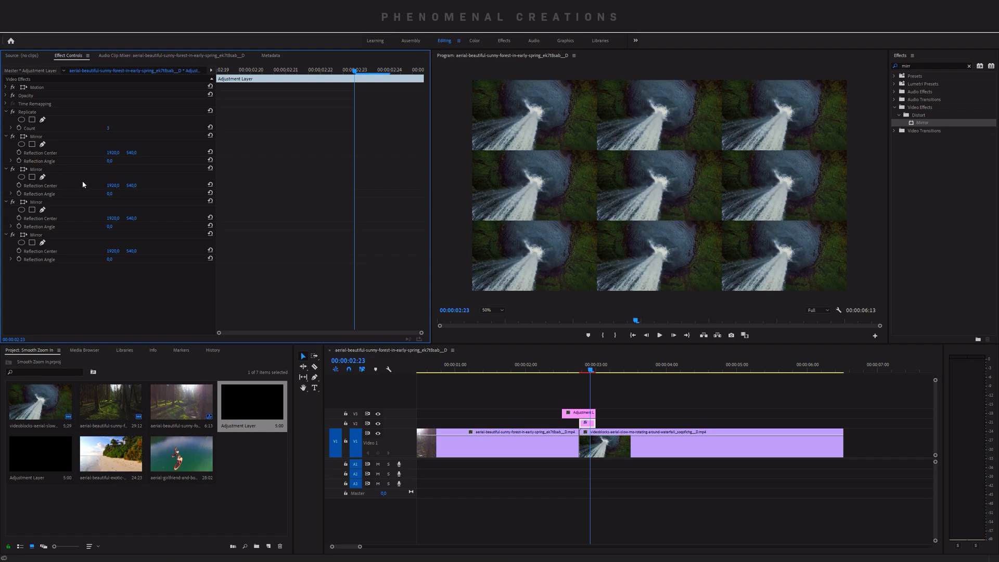
- Set the first Mirror to a 90° angle with Reflection Center Y 719, and the second to -90° with Reflection Center Y 361
{"action": "left_click", "coordinate": [109, 161]}
{"action": "type", "text": "90"}
{"action": "key", "text": "Return"}
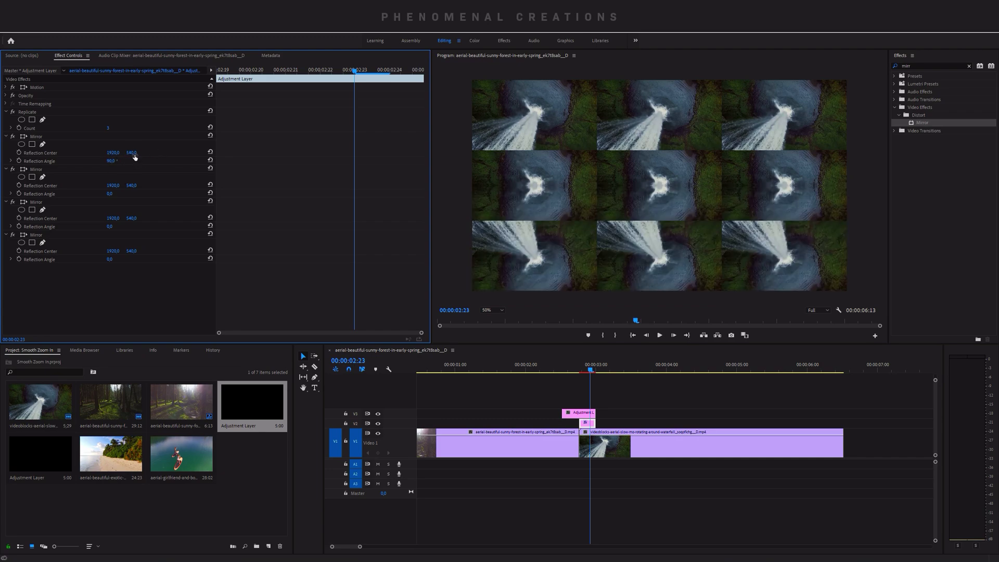
{"action": "left_click_drag", "start_coordinate": [138, 155], "coordinate": [211, 152]}
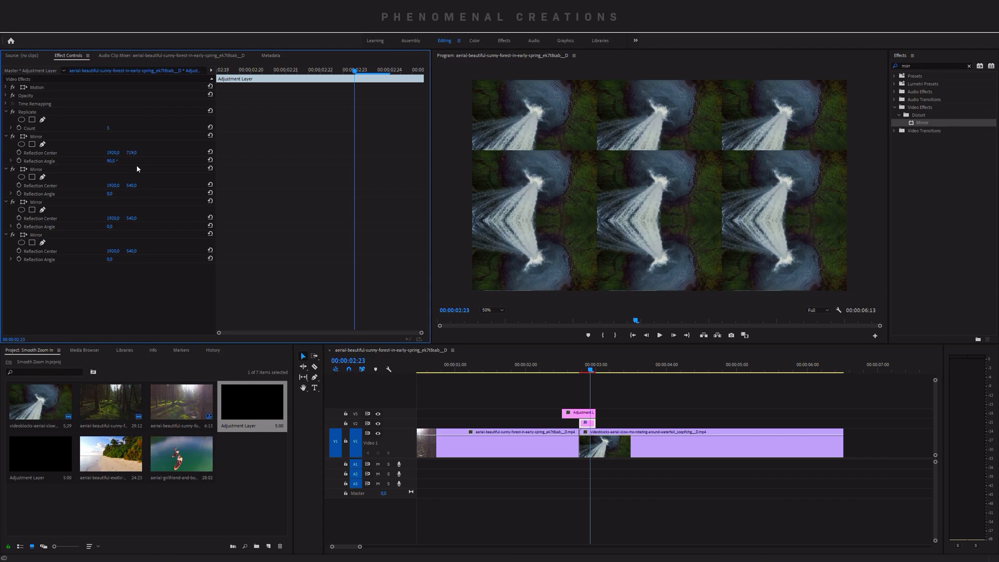
{"action": "left_click", "coordinate": [109, 193]}
{"action": "type", "text": "-90"}
{"action": "key", "text": "Return"}
{"action": "left_click_drag", "start_coordinate": [135, 188], "coordinate": [68, 223]}
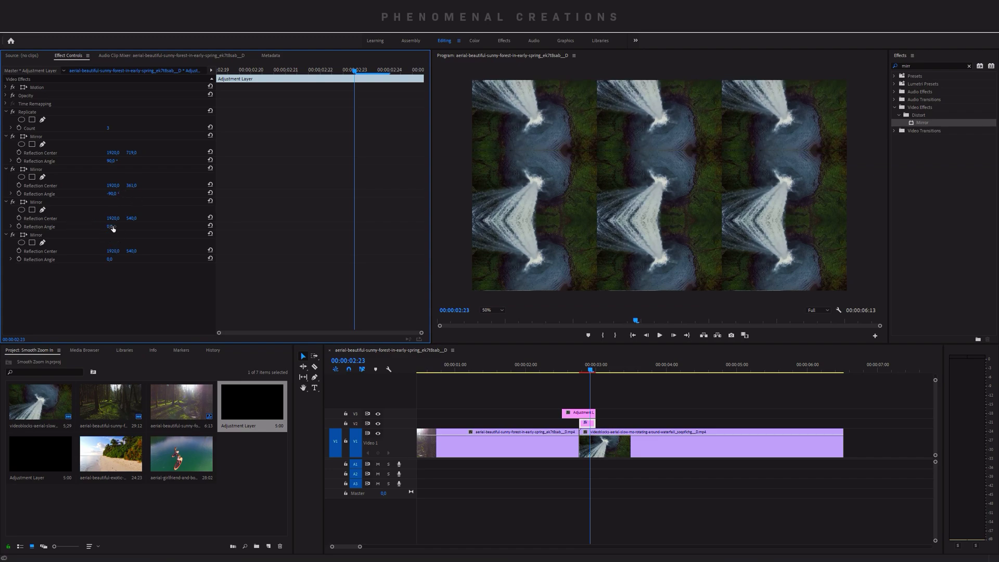
- Set the third Mirror's Reflection Center X to 1277, and the fourth Mirror's angle to -180° with Reflection Center X 640
{"action": "left_click_drag", "start_coordinate": [104, 218], "coordinate": [17, 229]}
{"action": "left_click_drag", "start_coordinate": [124, 219], "coordinate": [75, 227]}
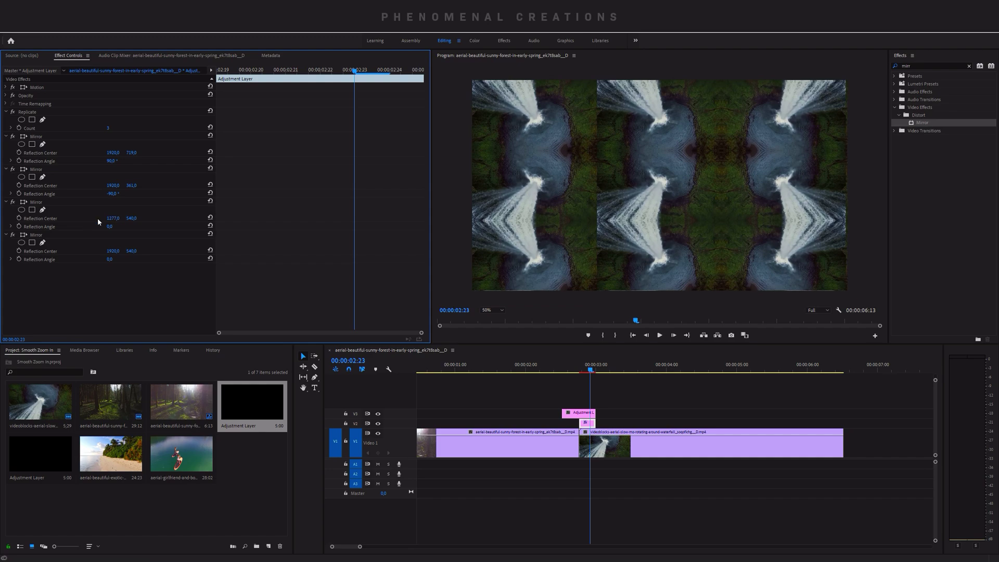
{"action": "left_click", "coordinate": [111, 259]}
{"action": "type", "text": "180"}
{"action": "key", "text": "Return"}
{"action": "left_click", "coordinate": [121, 258]}
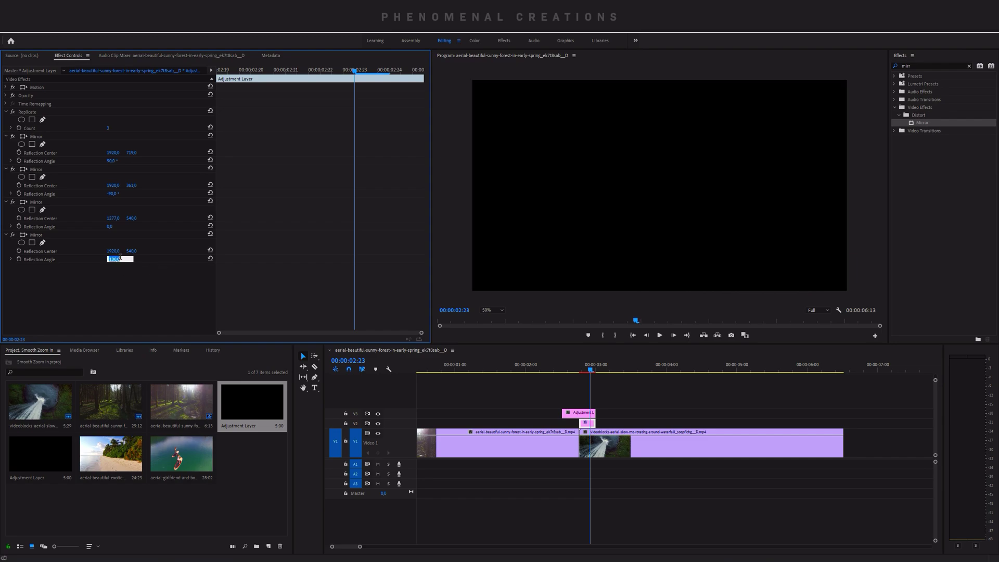
{"action": "type", "text": "-180"}
{"action": "key", "text": "Return"}
{"action": "left_click_drag", "start_coordinate": [113, 250], "coordinate": [17, 245]}
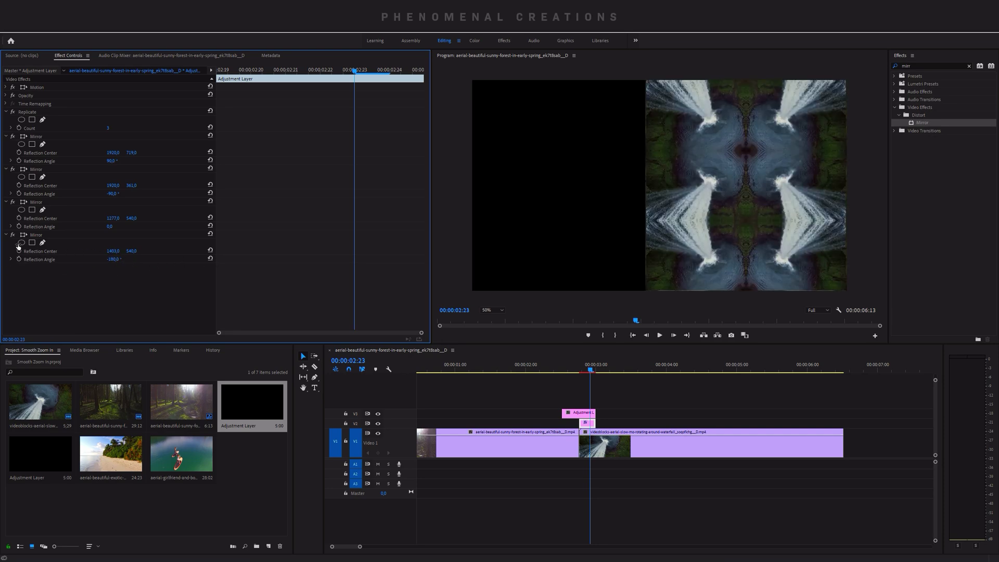
{"action": "left_click_drag", "start_coordinate": [116, 255], "coordinate": [17, 264]}
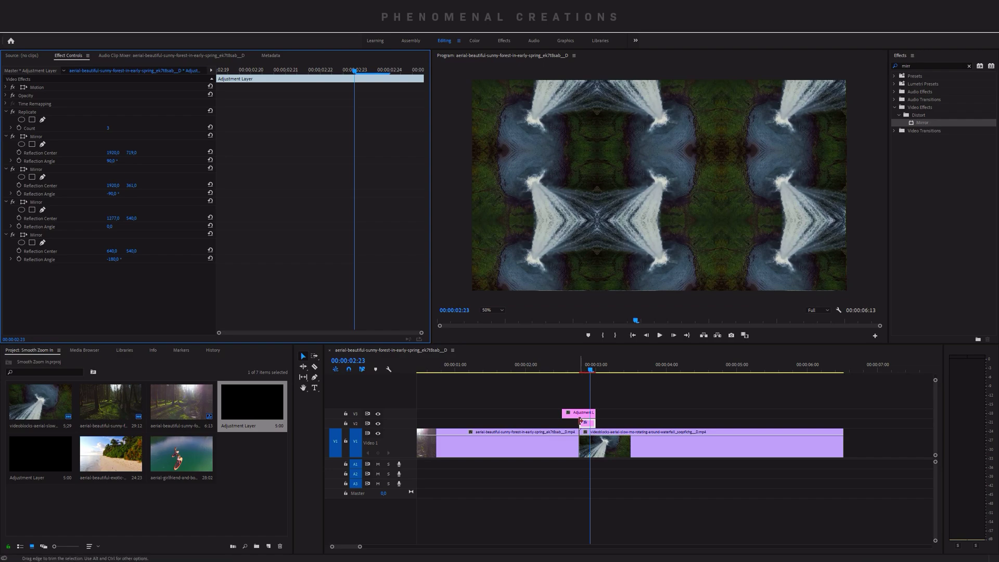
- Apply the Transform effect from the Distort category to the 12-frame adjustment layer on V3
{"action": "left_click_drag", "start_coordinate": [585, 369], "coordinate": [585, 373]}
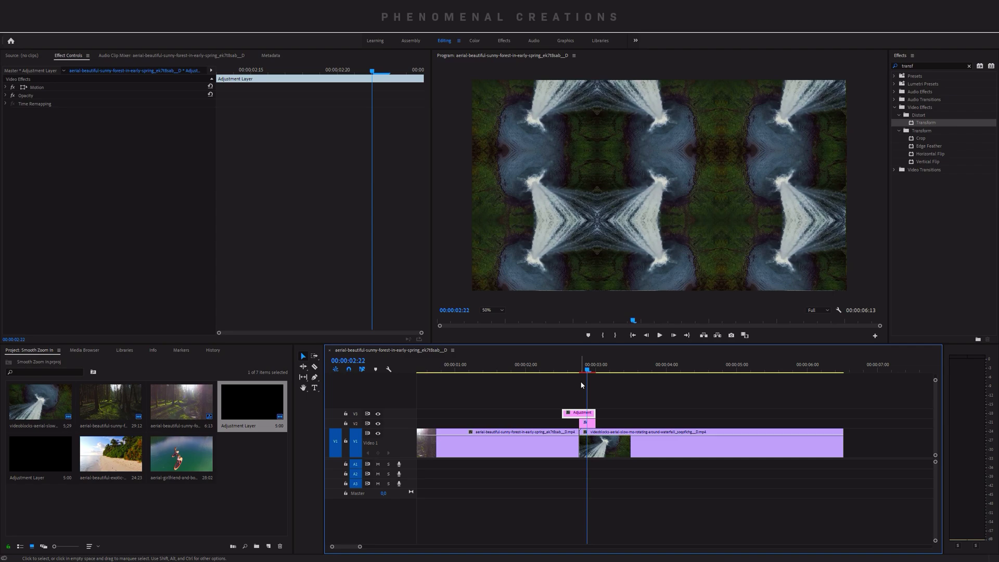
{"action": "key", "text": "Left"}
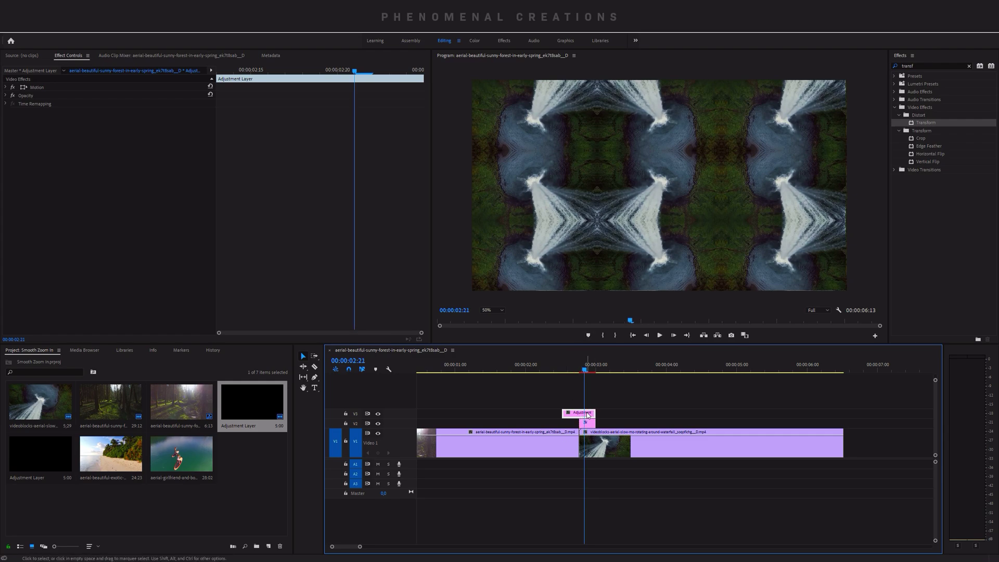
{"action": "left_click_drag", "start_coordinate": [930, 123], "coordinate": [579, 414]}
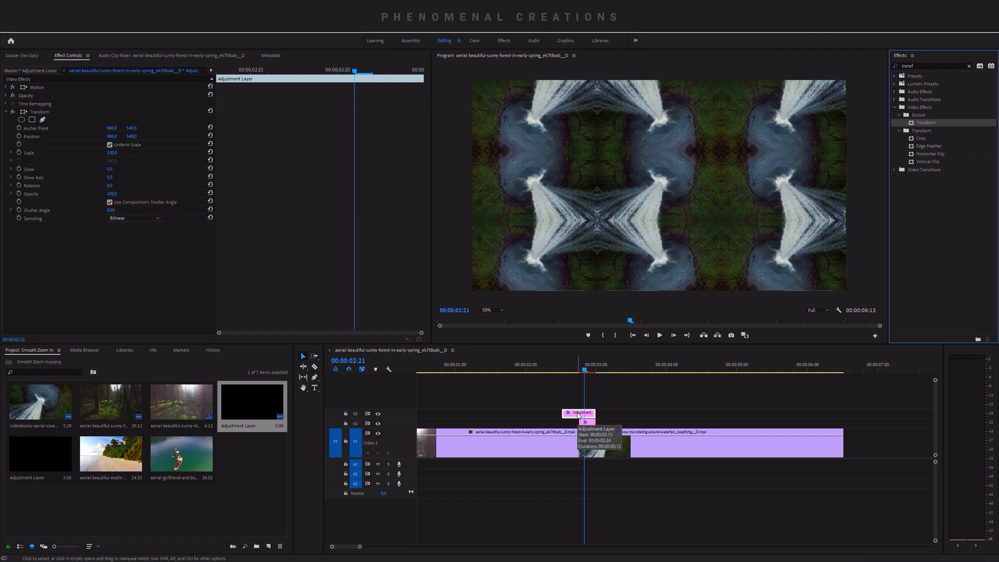
- Keyframe the Transform Scale at 100 at 00:00:02:14, one frame into the V3 layer, and at 300 at 00:00:02:23
{"action": "left_click", "coordinate": [571, 370]}
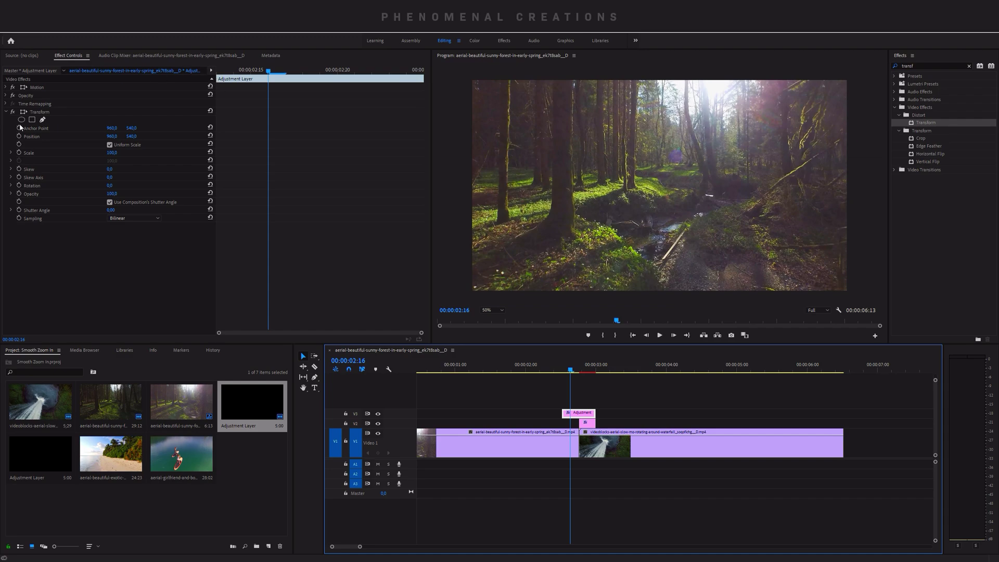
{"action": "left_click", "coordinate": [238, 79]}
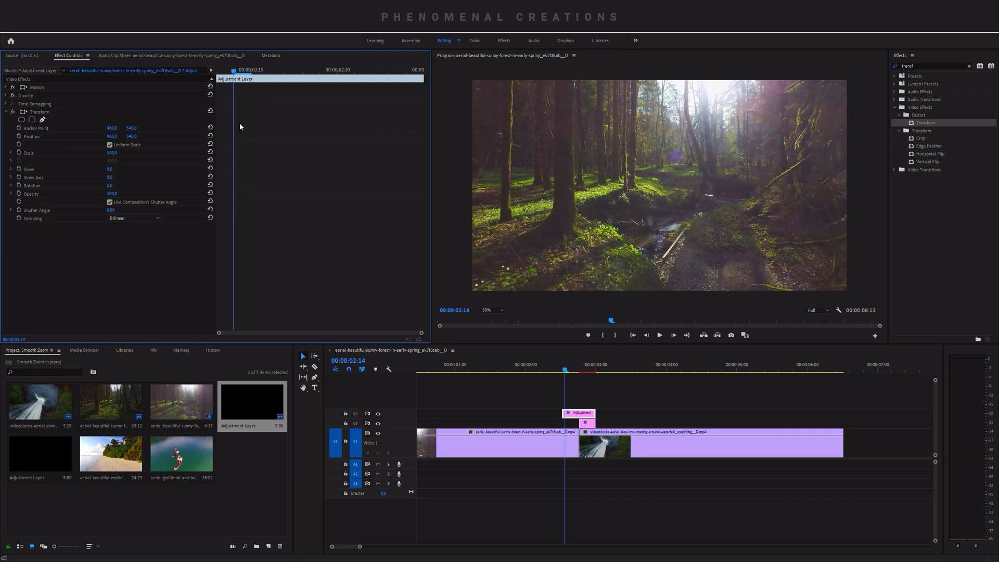
{"action": "left_click", "coordinate": [19, 152]}
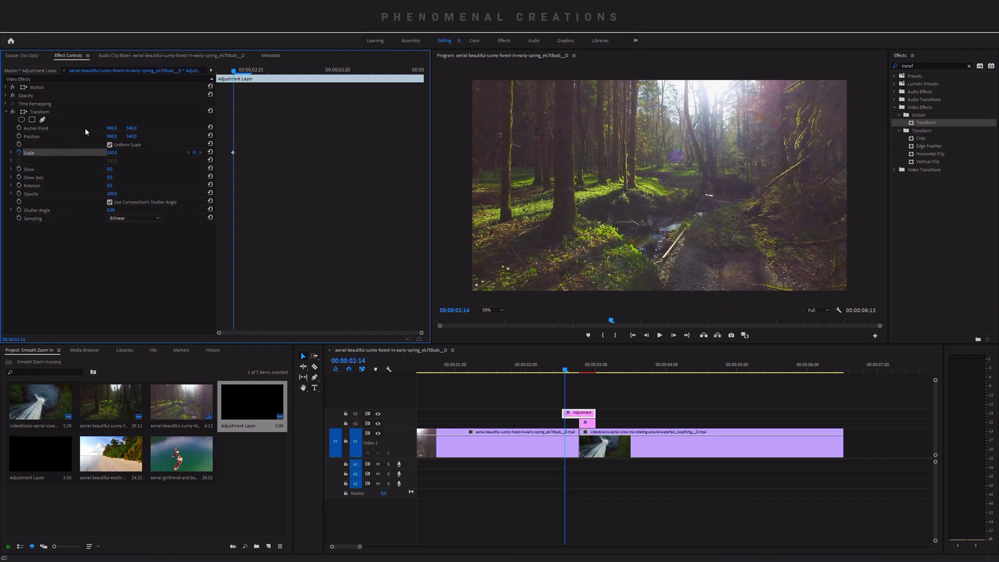
{"action": "left_click", "coordinate": [382, 72]}
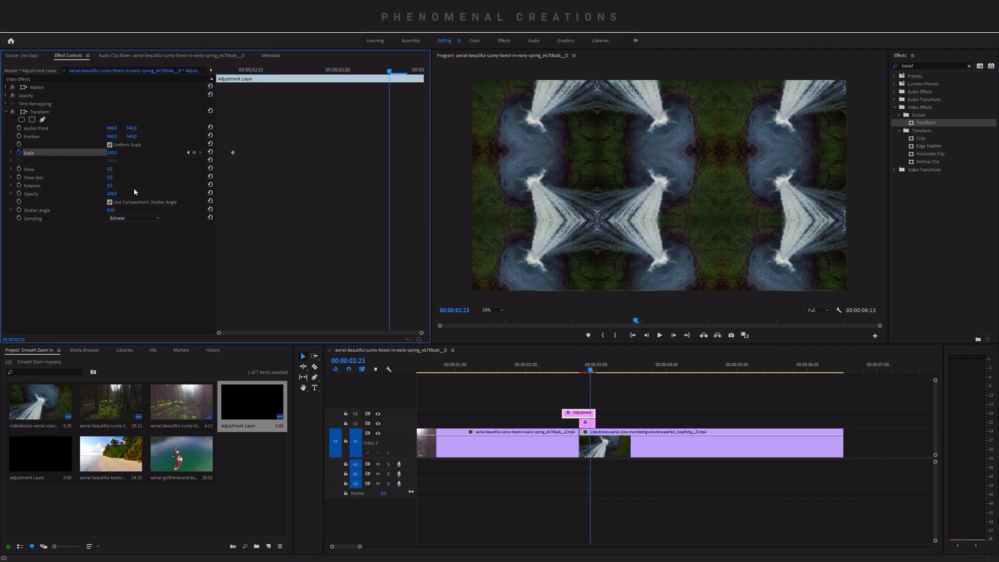
{"action": "left_click", "coordinate": [119, 152]}
{"action": "type", "text": "300"}
{"action": "key", "text": "Return"}
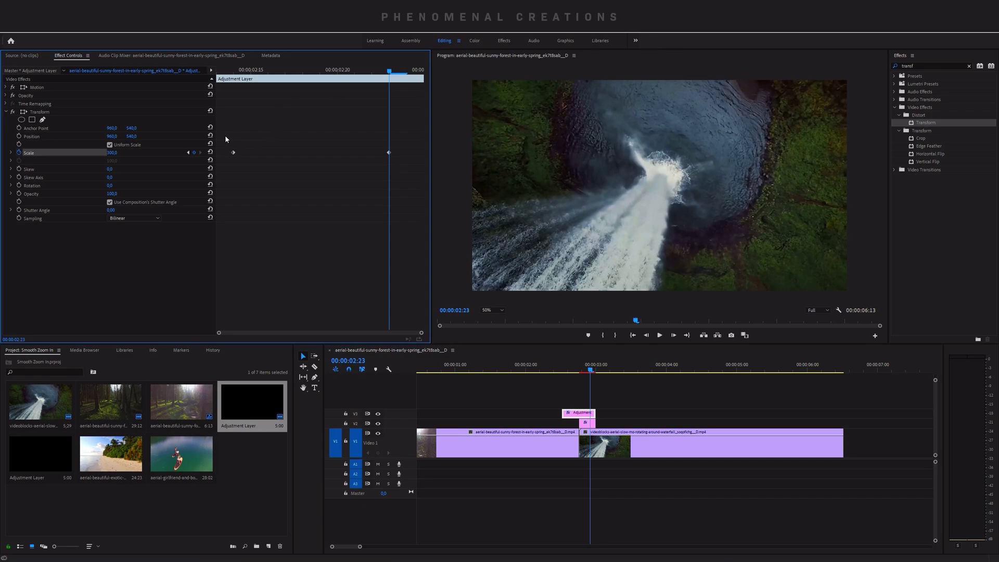
- Change the interpolation of both Transform Scale keyframes to Auto Bezier
{"action": "left_click_drag", "start_coordinate": [226, 139], "coordinate": [401, 180]}
{"action": "right_click", "coordinate": [390, 153]}
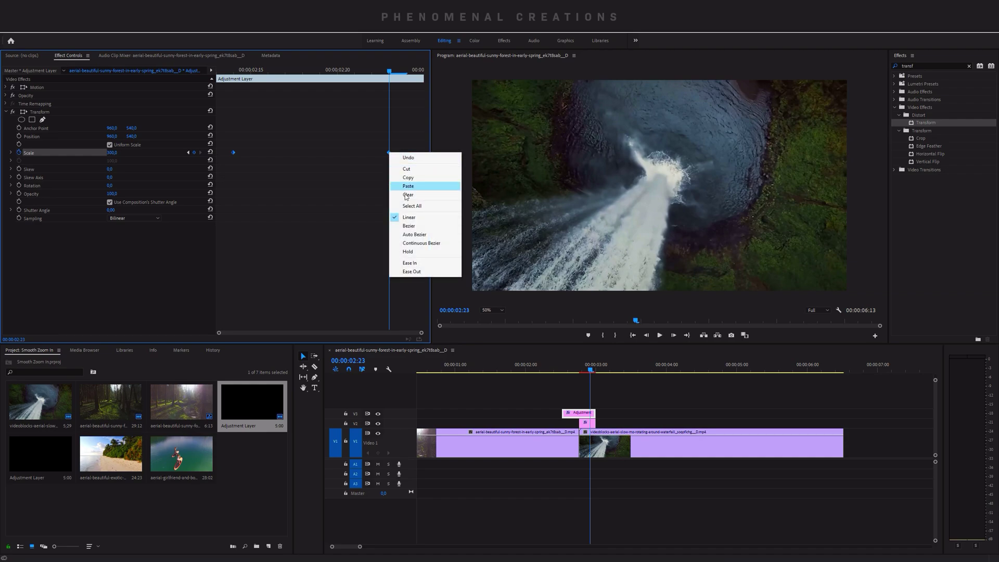
{"action": "left_click", "coordinate": [409, 237]}
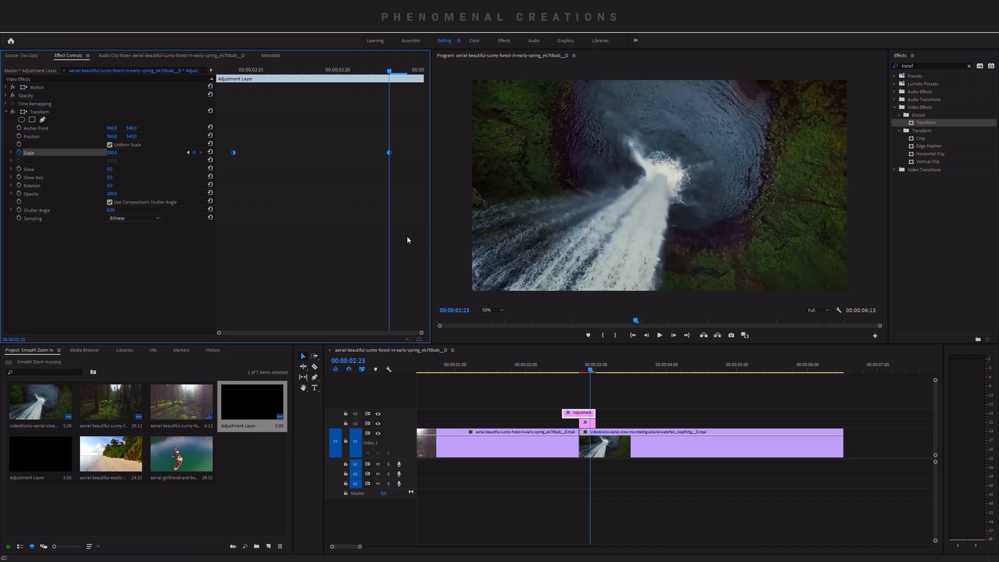
- Enlarge the Scale graphs and extend both keyframes' velocity handles toward each other to form a steep peak near the cut at 00:00:02:19
{"action": "left_click", "coordinate": [11, 153]}
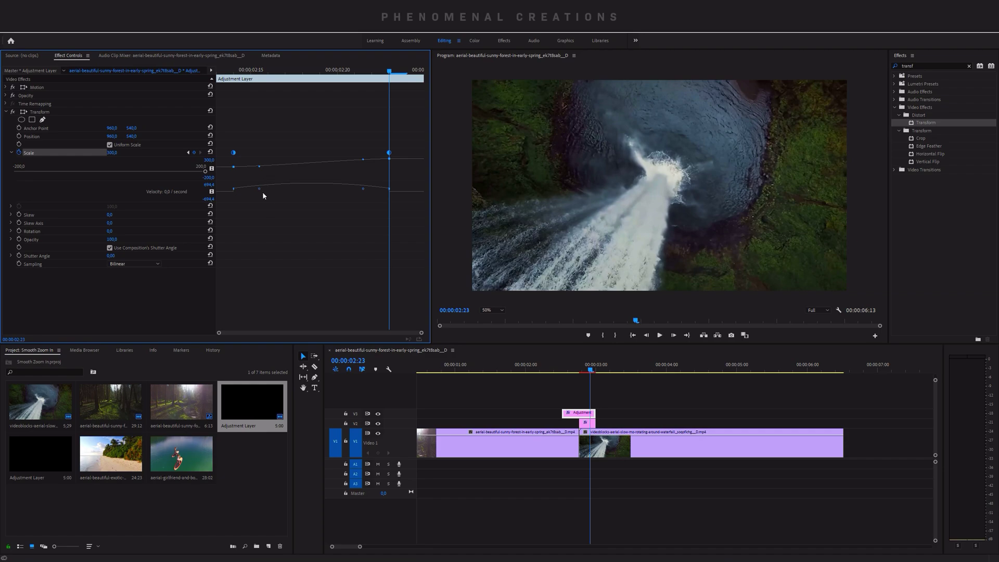
{"action": "left_click_drag", "start_coordinate": [265, 202], "coordinate": [270, 250]}
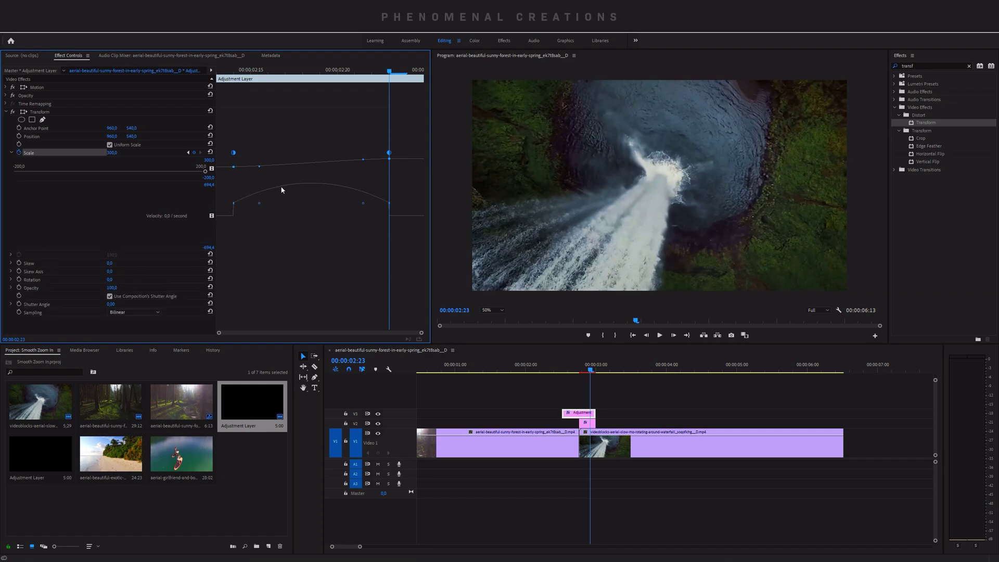
{"action": "left_click_drag", "start_coordinate": [276, 181], "coordinate": [276, 230]}
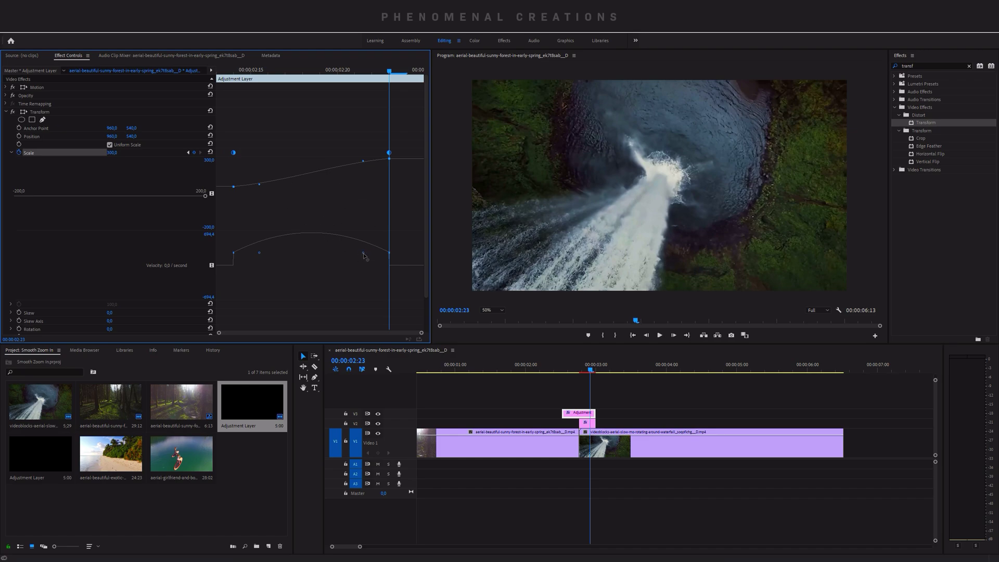
{"action": "left_click_drag", "start_coordinate": [364, 253], "coordinate": [336, 256]}
{"action": "left_click_drag", "start_coordinate": [260, 256], "coordinate": [286, 260]}
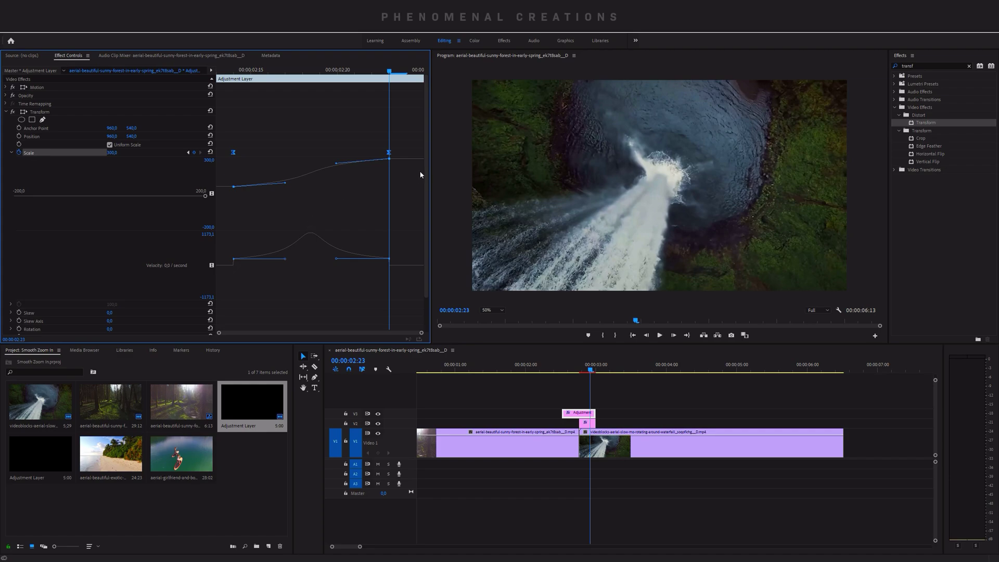
{"action": "left_click_drag", "start_coordinate": [250, 84], "coordinate": [310, 89]}
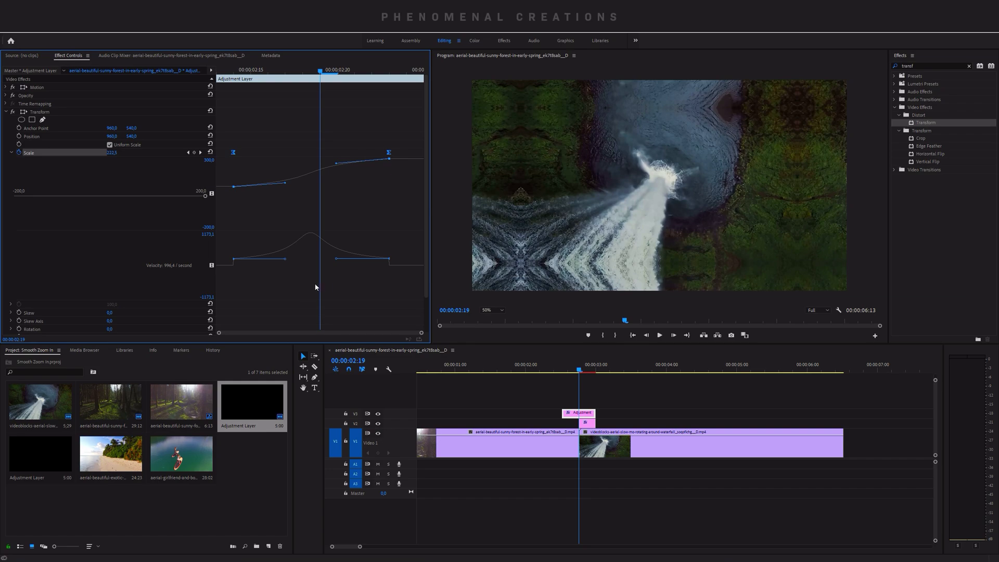
{"action": "left_click_drag", "start_coordinate": [336, 259], "coordinate": [294, 262]}
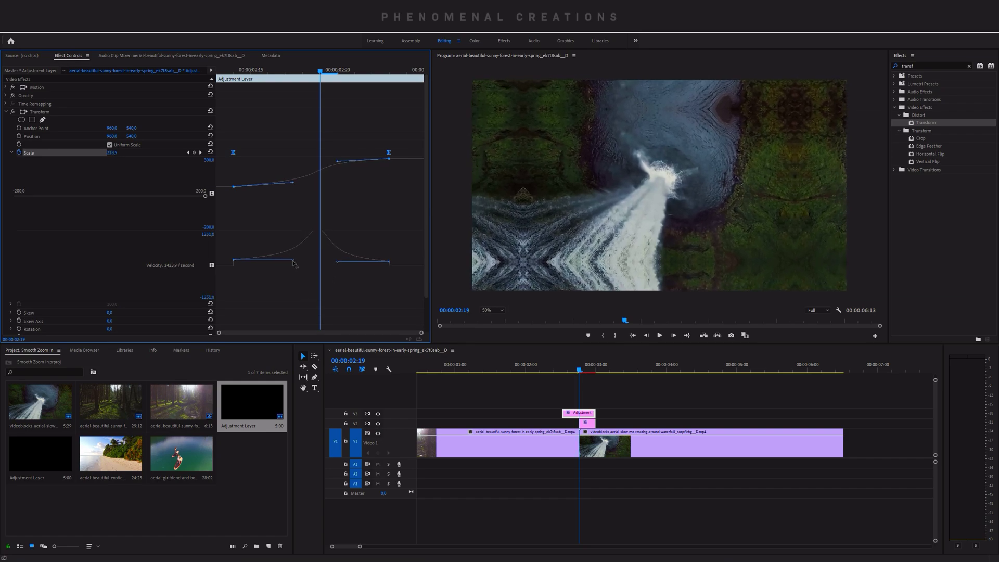
- Play back the zoom transition from shortly before the adjustment layers to check its motion
{"action": "left_click", "coordinate": [553, 370]}
{"action": "key", "text": "space"}
{"action": "left_click", "coordinate": [553, 371]}
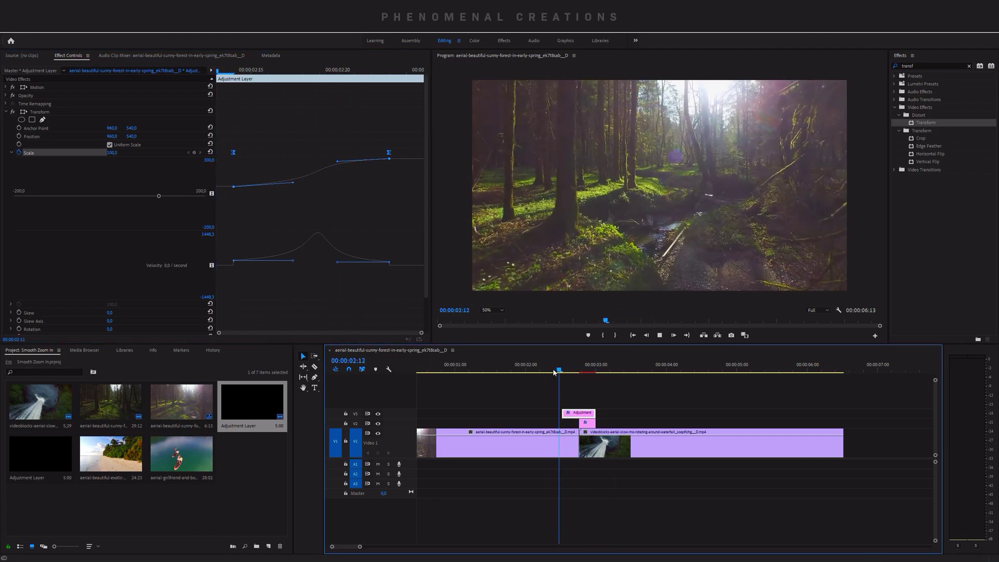
{"action": "left_click", "coordinate": [553, 370]}
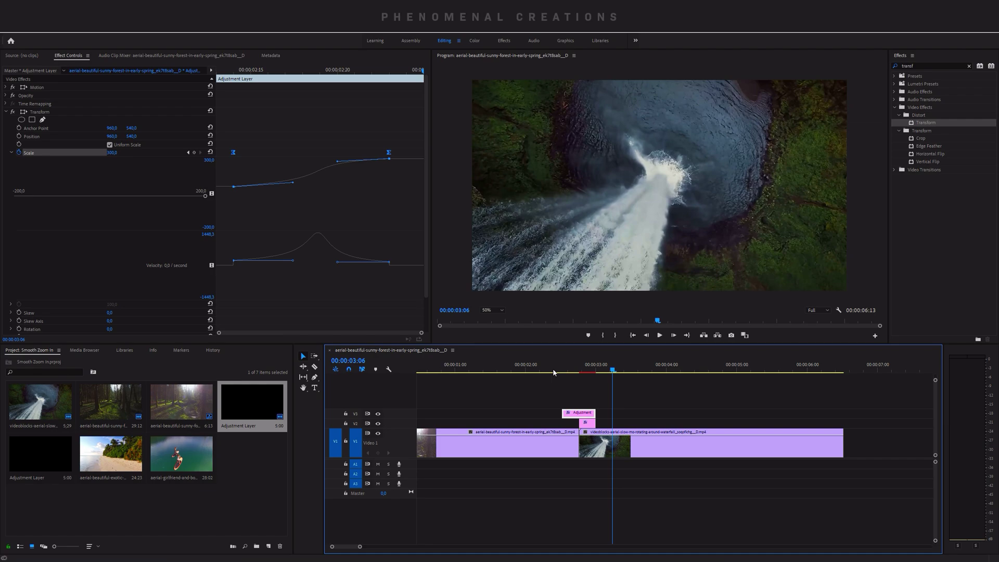
{"action": "left_click", "coordinate": [525, 370]}
{"action": "key", "text": "space"}
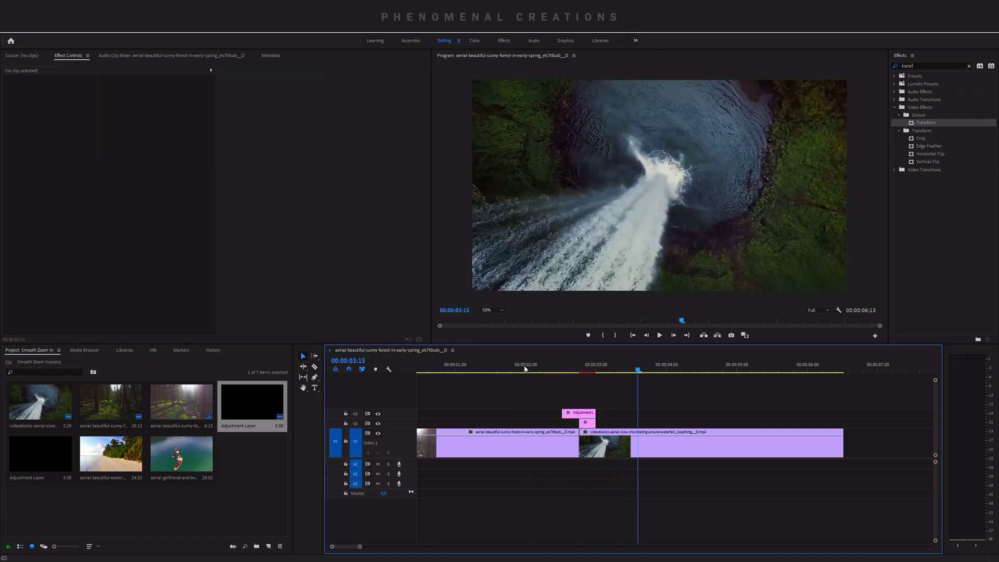
{"action": "left_click", "coordinate": [526, 368]}
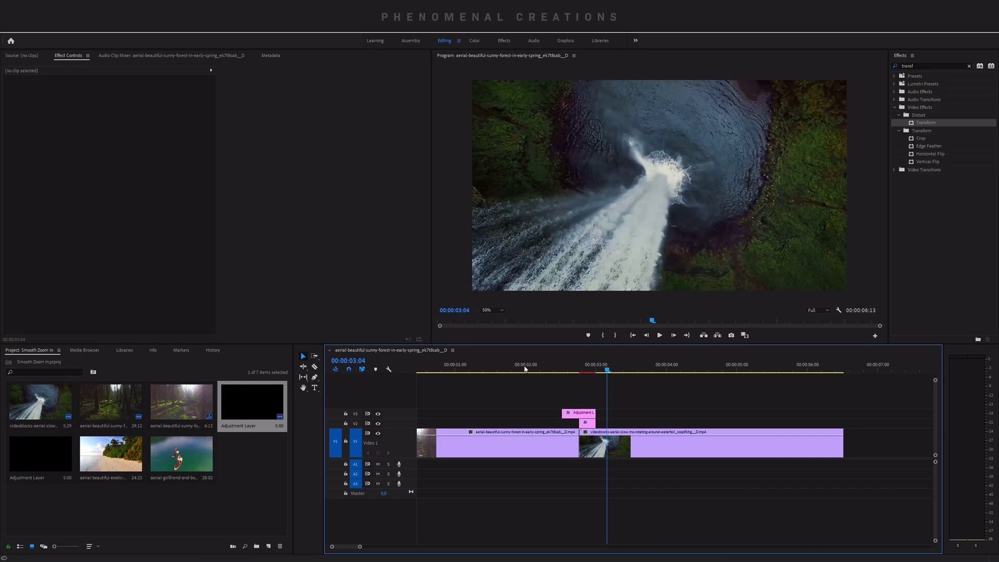
- Add motion blur to the V3 layer's Transform by setting Shutter Angle to 180 and turning off Use Composition's Shutter Angle
{"action": "left_click", "coordinate": [574, 369]}
{"action": "left_click", "coordinate": [582, 413]}
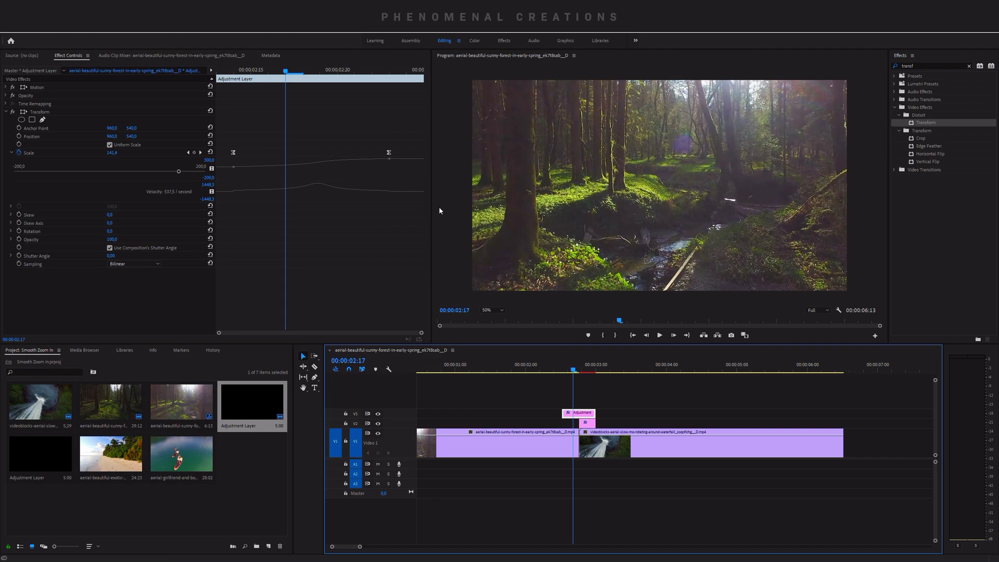
{"action": "left_click", "coordinate": [157, 213]}
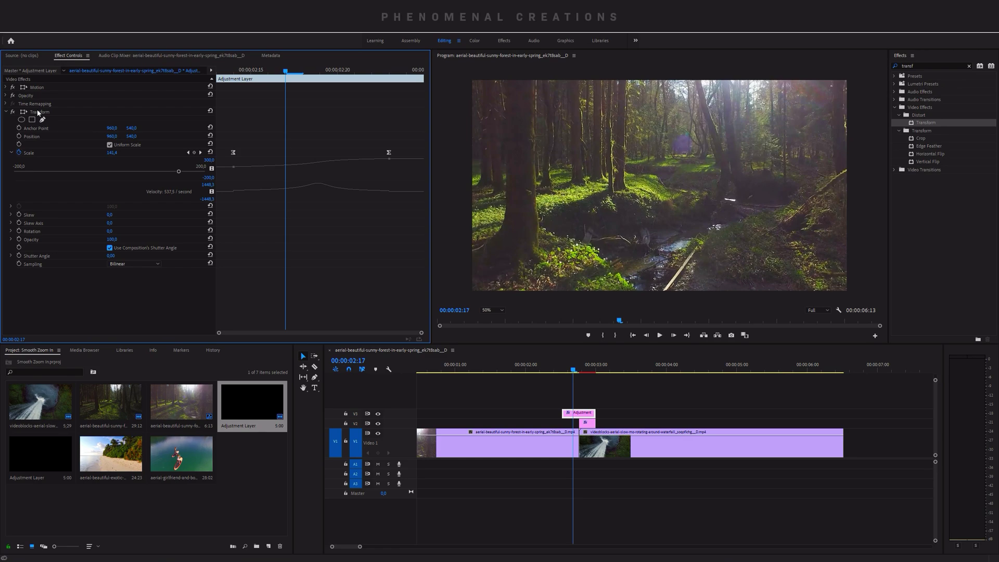
{"action": "left_click", "coordinate": [111, 256]}
{"action": "type", "text": "180"}
{"action": "left_click", "coordinate": [105, 303]}
{"action": "left_click", "coordinate": [110, 248]}
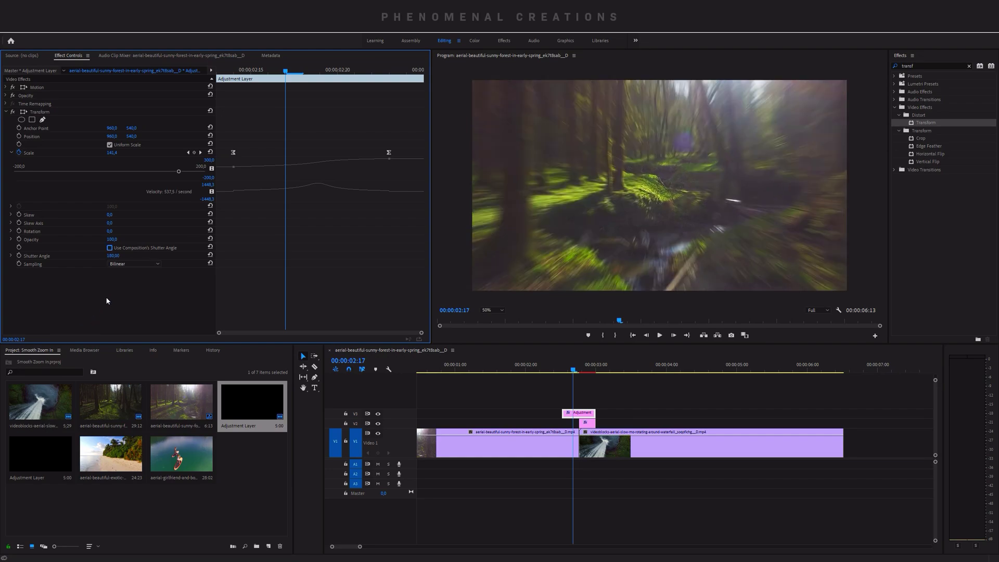
{"action": "left_click_drag", "start_coordinate": [565, 371], "coordinate": [576, 370]}
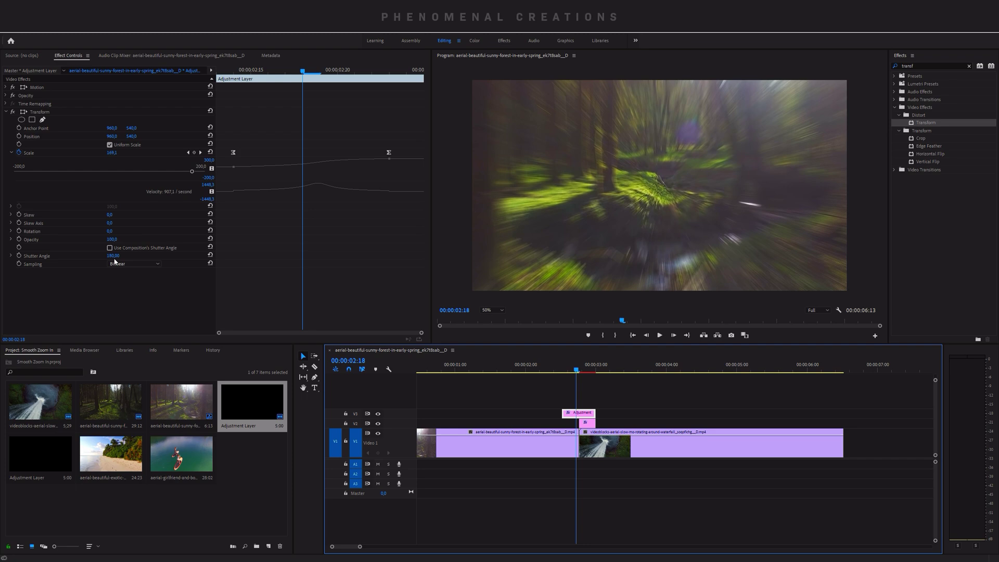
- Play back the zoom transition several times from shortly before the adjustment layers to check the motion blur
{"action": "left_click", "coordinate": [551, 370]}
{"action": "key", "text": "space"}
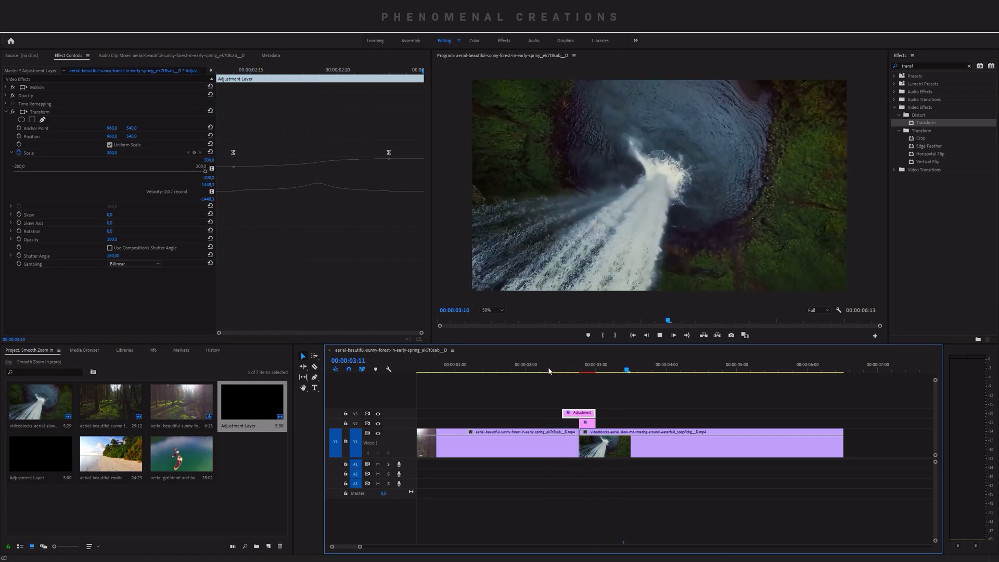
{"action": "left_click", "coordinate": [549, 370]}
{"action": "left_click", "coordinate": [549, 371]}
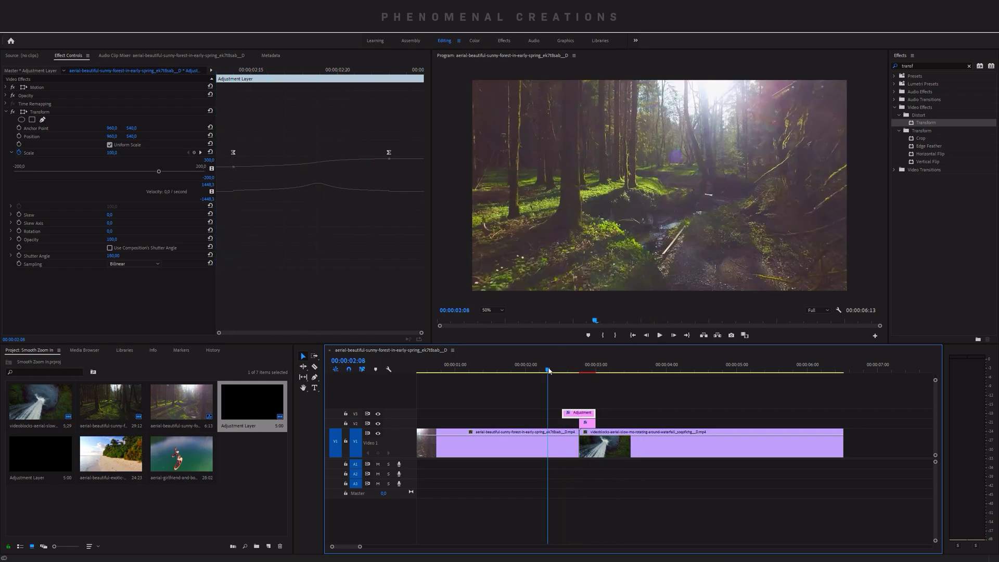
{"action": "left_click", "coordinate": [548, 370]}
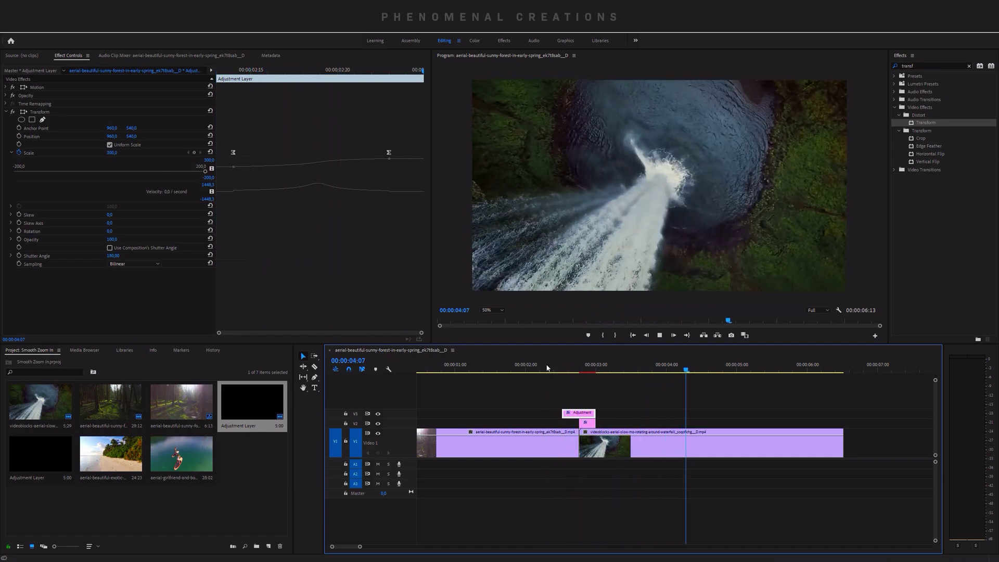
{"action": "left_click", "coordinate": [547, 369]}
{"action": "left_click", "coordinate": [547, 369]}
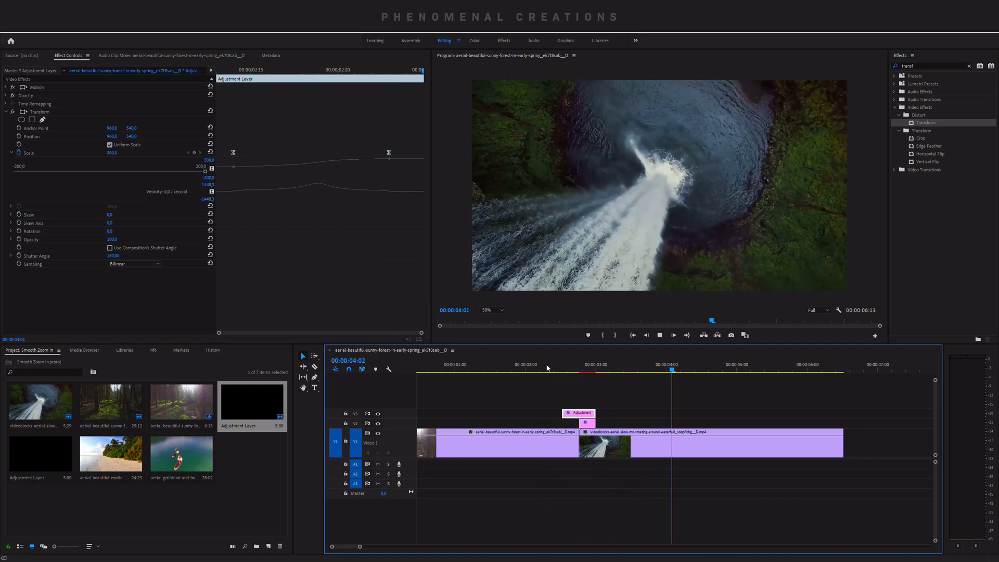
{"action": "key", "text": "space"}
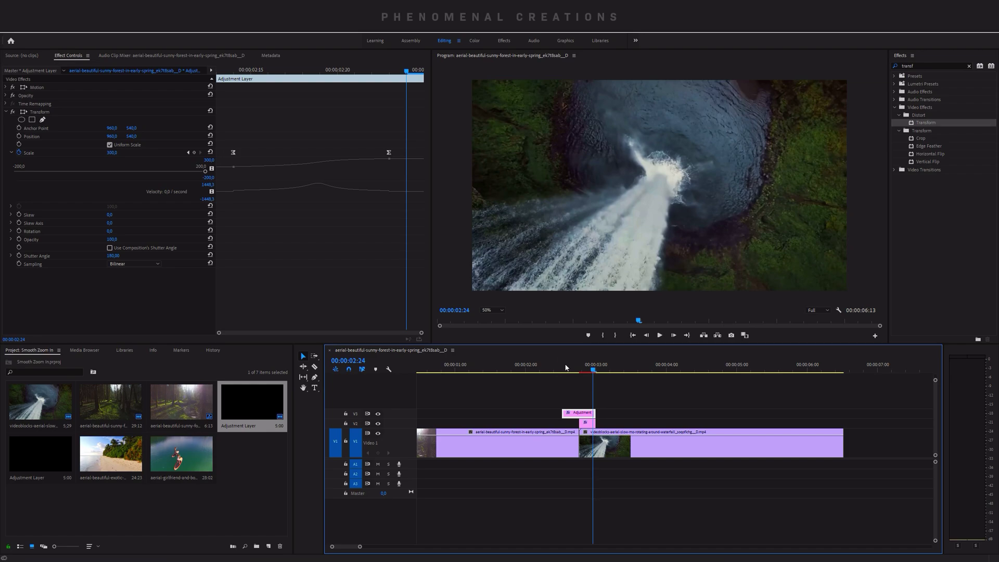
- Move the two Transform Scale keyframes on the V3 adjustment layer out to the layer's very start and end
{"action": "mouse_move", "coordinate": [593, 412]}
{"action": "left_mouse_down"}
{"action": "mouse_move", "coordinate": [645, 412]}
{"action": "mouse_move", "coordinate": [594, 412]}
{"action": "left_mouse_up"}
{"action": "left_click_drag", "start_coordinate": [389, 155], "coordinate": [422, 154]}
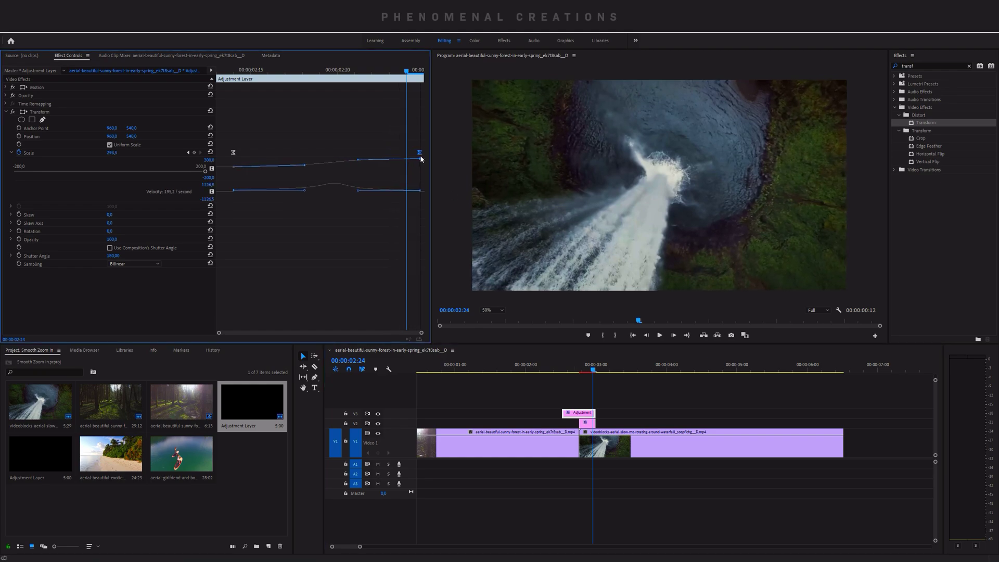
{"action": "left_click_drag", "start_coordinate": [233, 153], "coordinate": [217, 153]}
- Replay the transition from about 00:00:02:10 to check the motion with the respaced keyframes
{"action": "left_click", "coordinate": [554, 370]}
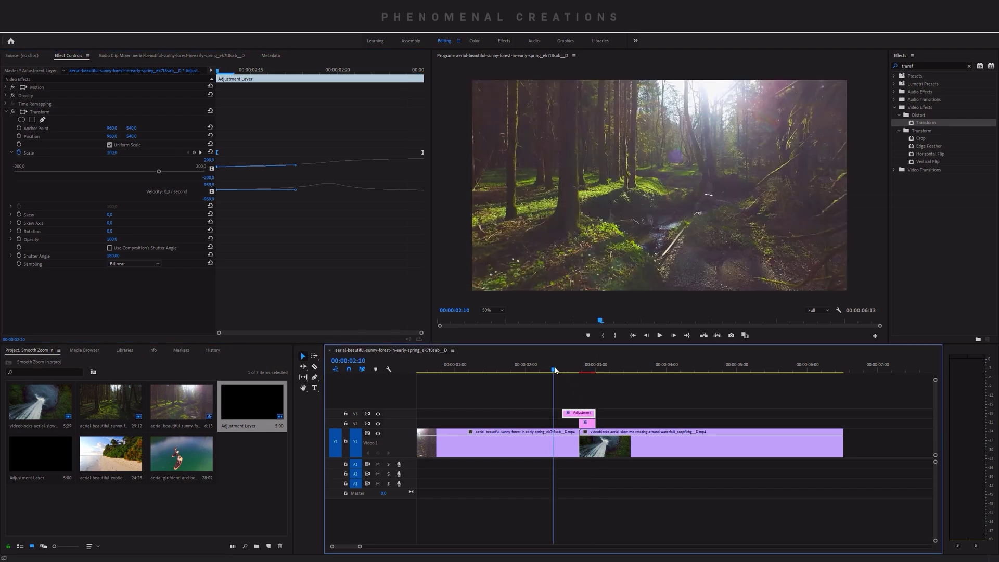
{"action": "key", "text": "space"}
{"action": "left_click", "coordinate": [556, 370]}
{"action": "key", "text": "space"}
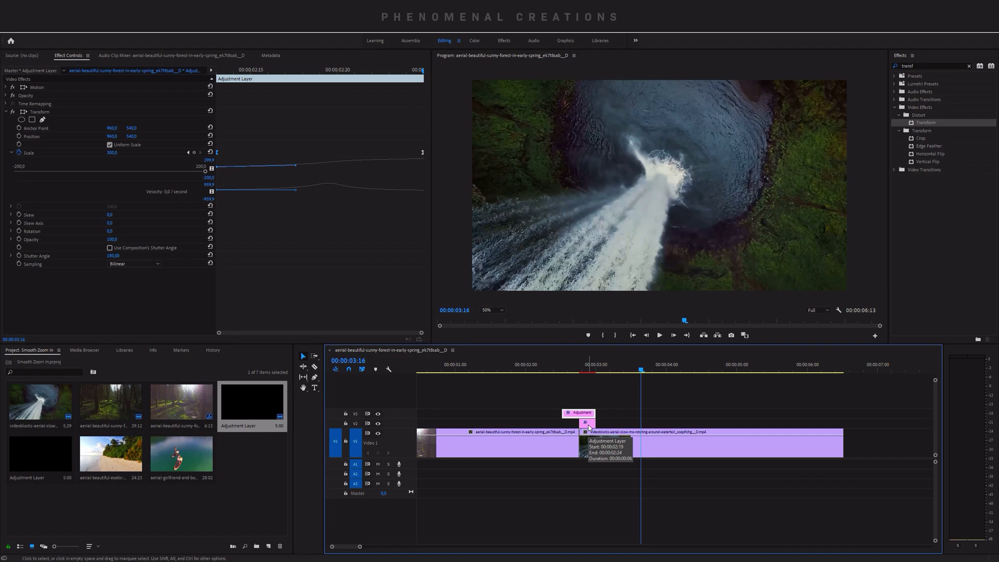
- Save the V2 adjustment layer's Replicate and four Mirror effects together as a preset named Transition Base 1, anchored to the in point
{"action": "left_click", "coordinate": [588, 424]}
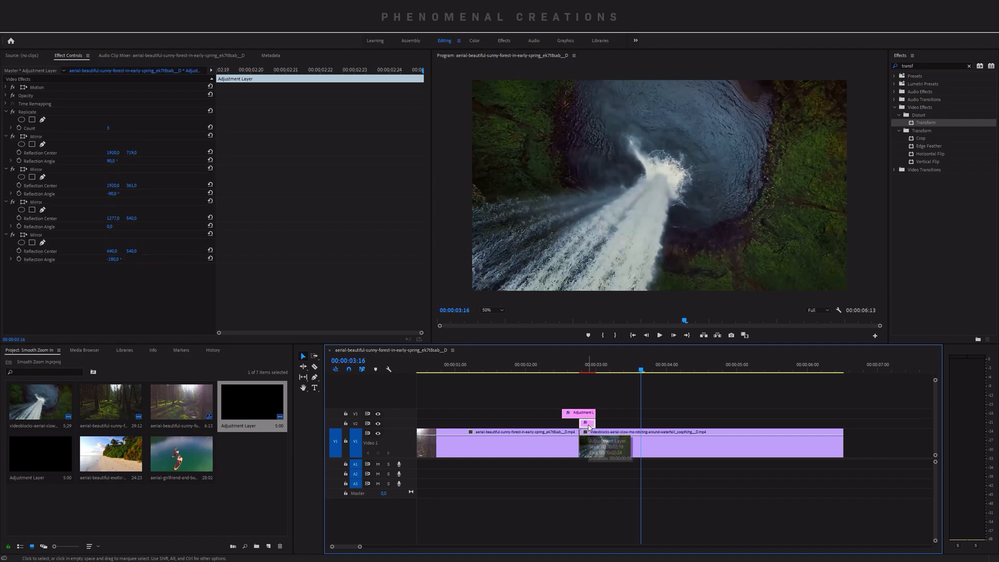
{"action": "left_click", "coordinate": [37, 235]}
{"action": "left_click", "coordinate": [37, 202], "text": "ctrl"}
{"action": "left_click", "coordinate": [36, 169], "text": "ctrl"}
{"action": "left_click", "coordinate": [37, 136], "text": "ctrl"}
{"action": "left_click", "coordinate": [30, 113], "text": "ctrl"}
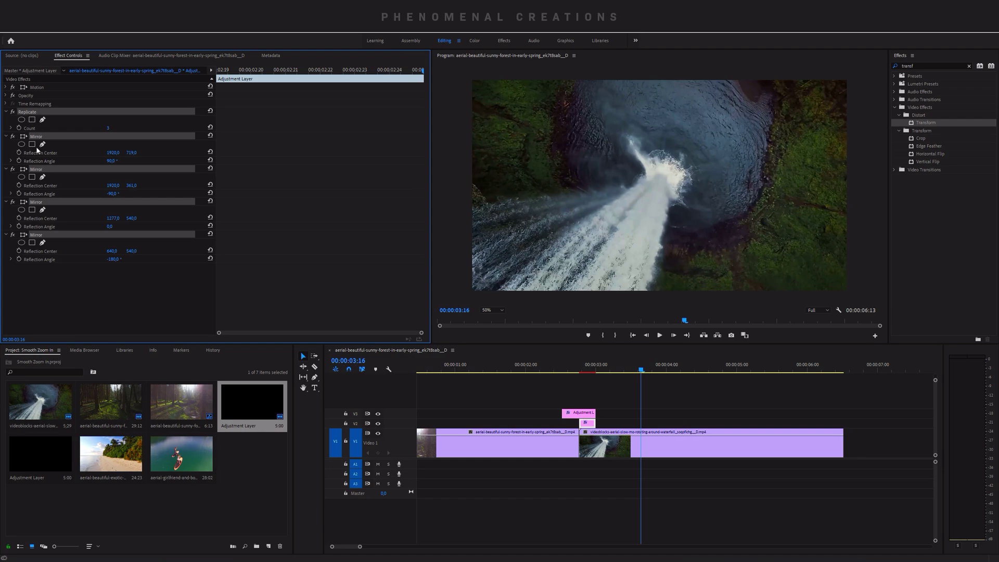
{"action": "right_click", "coordinate": [38, 110]}
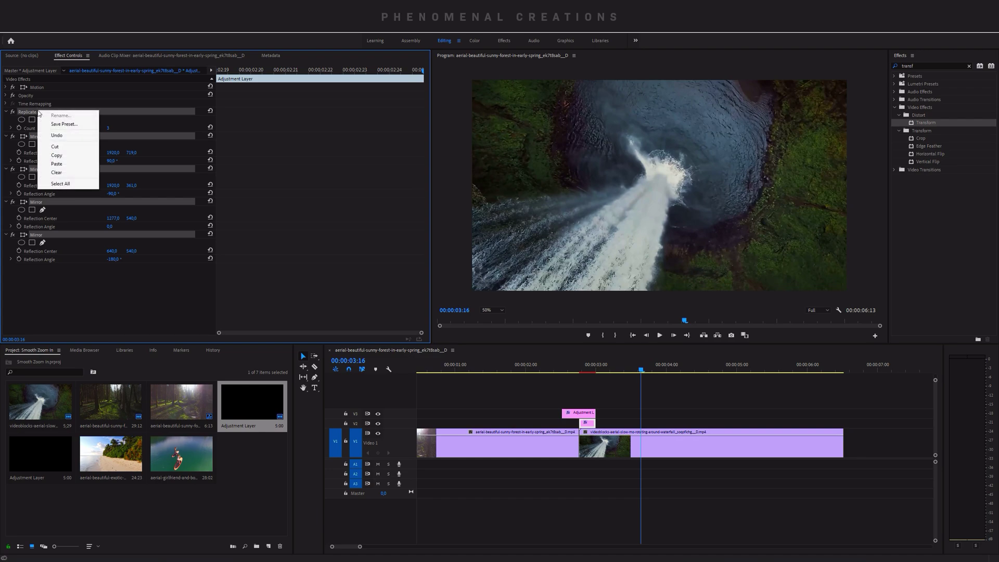
{"action": "left_click", "coordinate": [55, 125]}
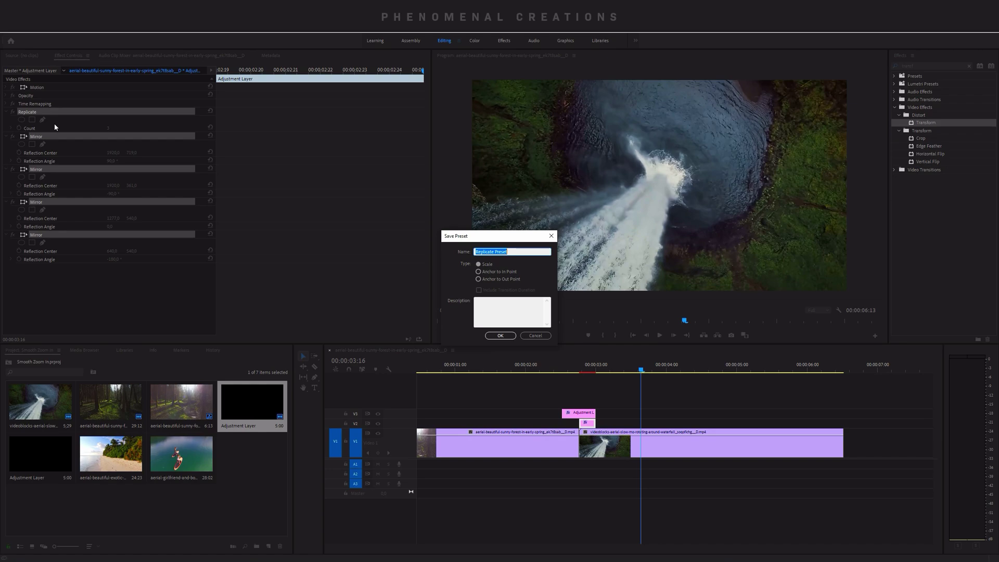
{"action": "type", "text": "Transitio"}
{"action": "key", "text": "BackSpace"}
{"action": "key", "text": "BackSpace"}
{"action": "left_click", "coordinate": [478, 271]}
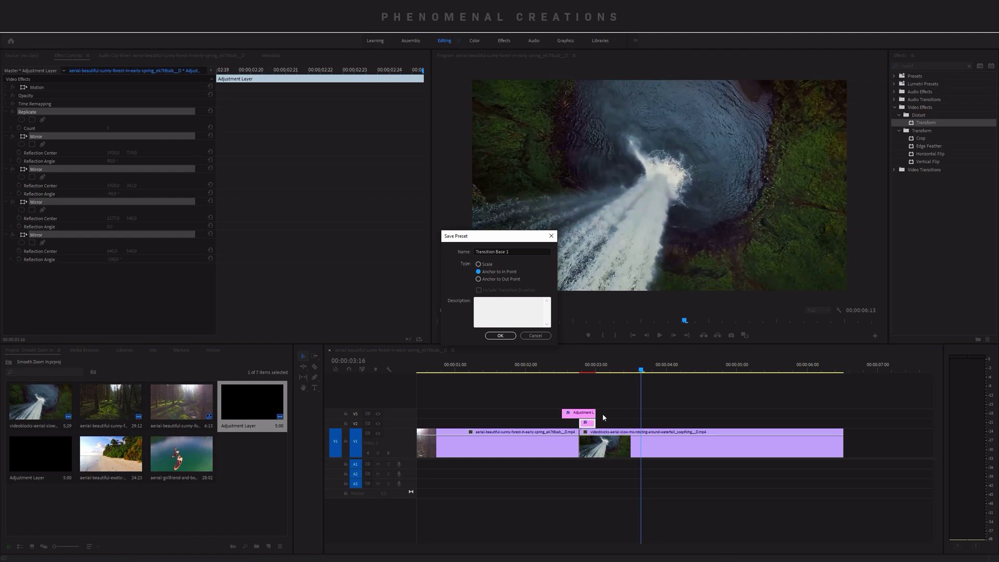
{"action": "left_click", "coordinate": [500, 336]}
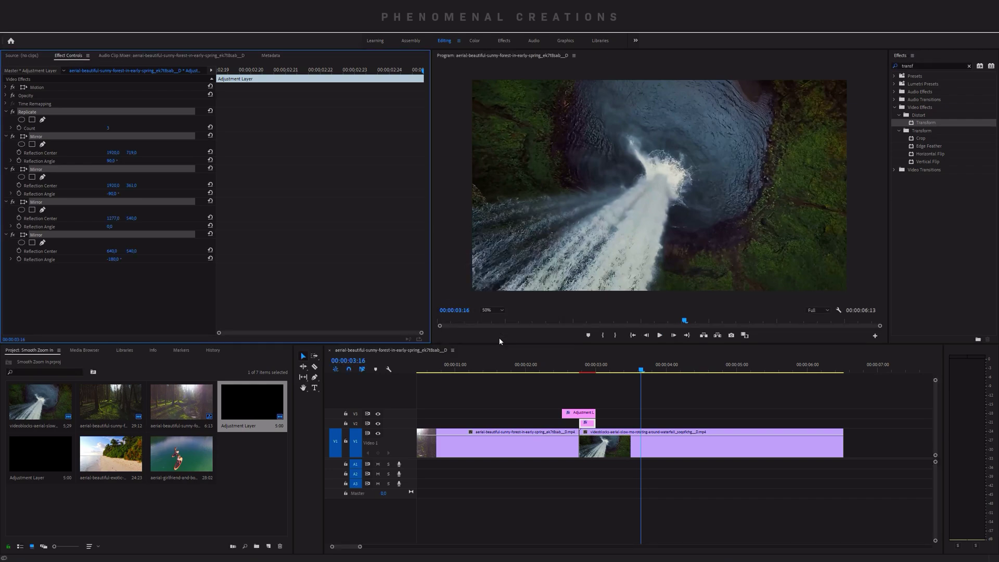
- Place a test adjustment layer on V2 over the waterfall clip, starting around 00:00:04:00
{"action": "left_click", "coordinate": [245, 504]}
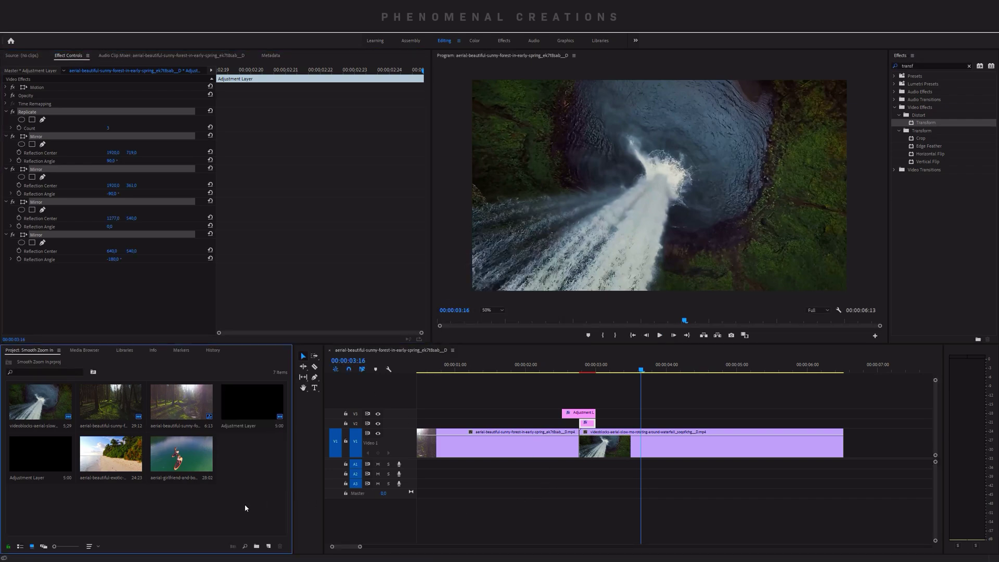
{"action": "left_click_drag", "start_coordinate": [344, 415], "coordinate": [701, 431]}
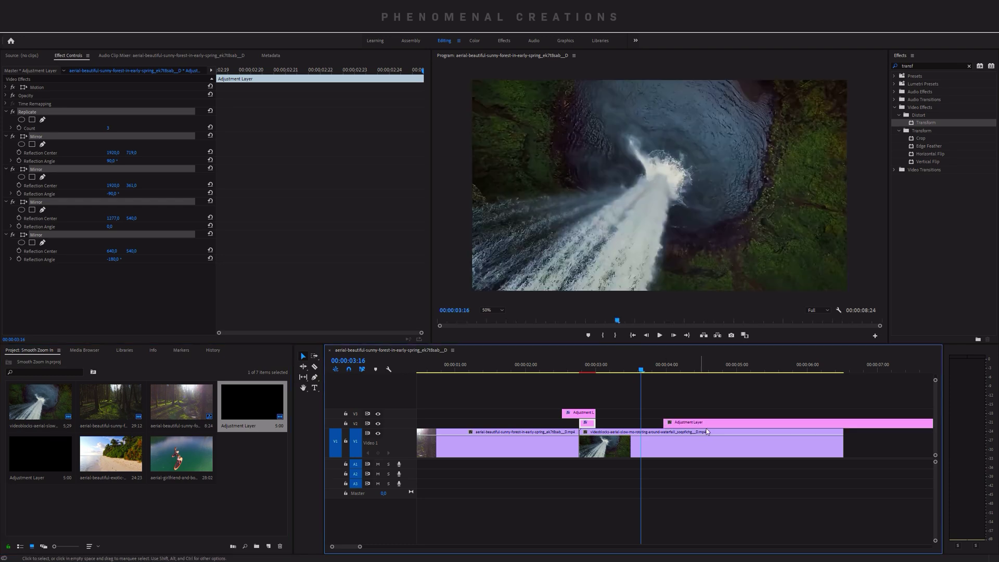
{"action": "left_click", "coordinate": [687, 373]}
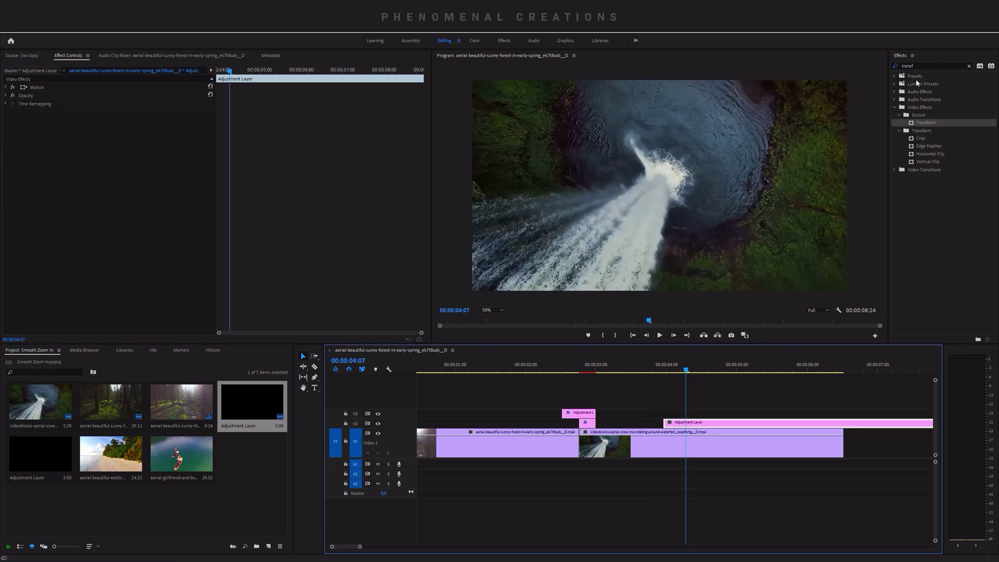
- Try the Transition Base 1 preset on the test adjustment layer, and delete that layer
{"action": "left_click", "coordinate": [969, 67]}
{"action": "left_click", "coordinate": [896, 76]}
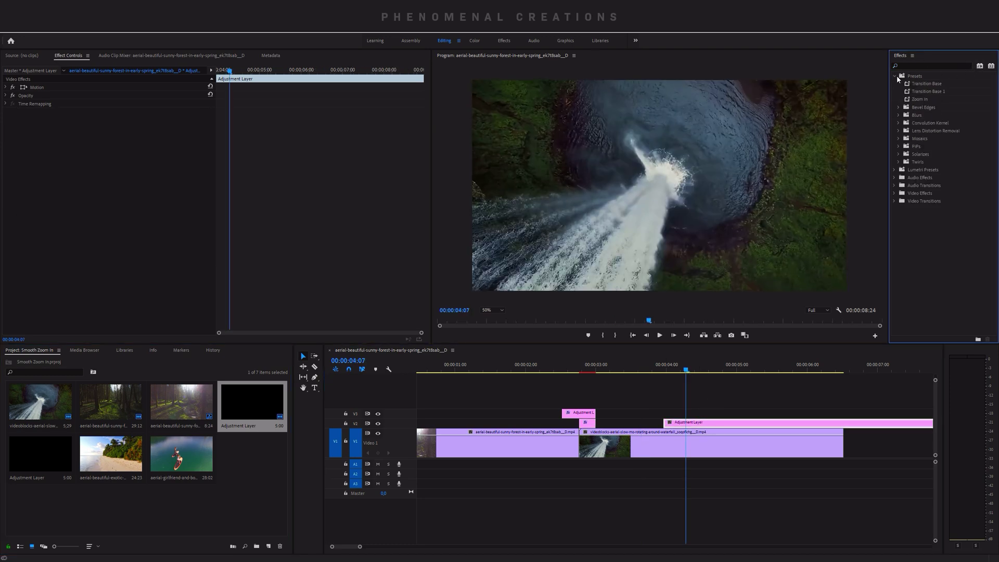
{"action": "left_click", "coordinate": [940, 91]}
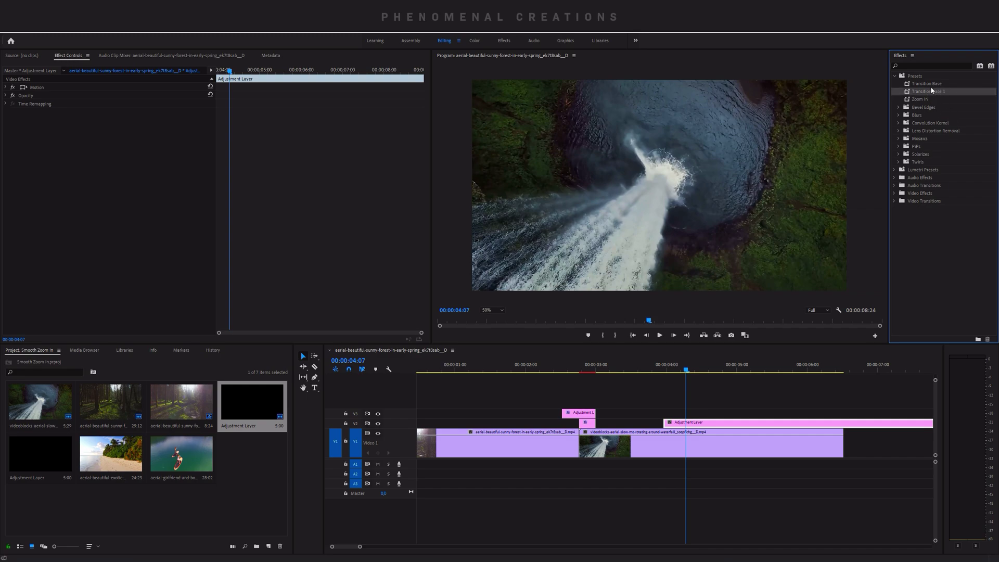
{"action": "left_click_drag", "start_coordinate": [932, 97], "coordinate": [697, 425]}
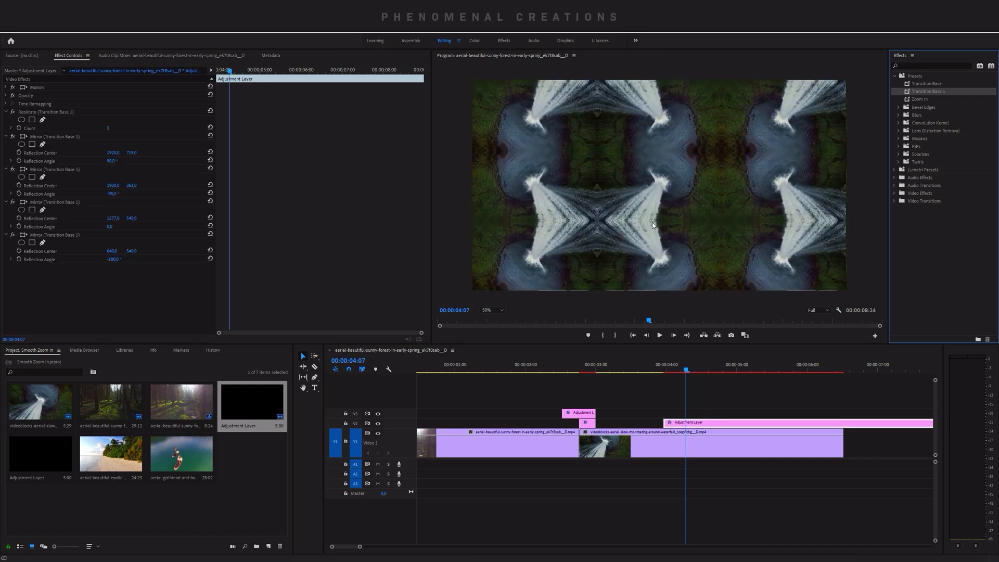
{"action": "mouse_move", "coordinate": [692, 370]}
{"action": "left_mouse_down"}
{"action": "mouse_move", "coordinate": [826, 370]}
{"action": "mouse_move", "coordinate": [698, 380]}
{"action": "left_mouse_up"}
{"action": "key", "text": "Delete"}
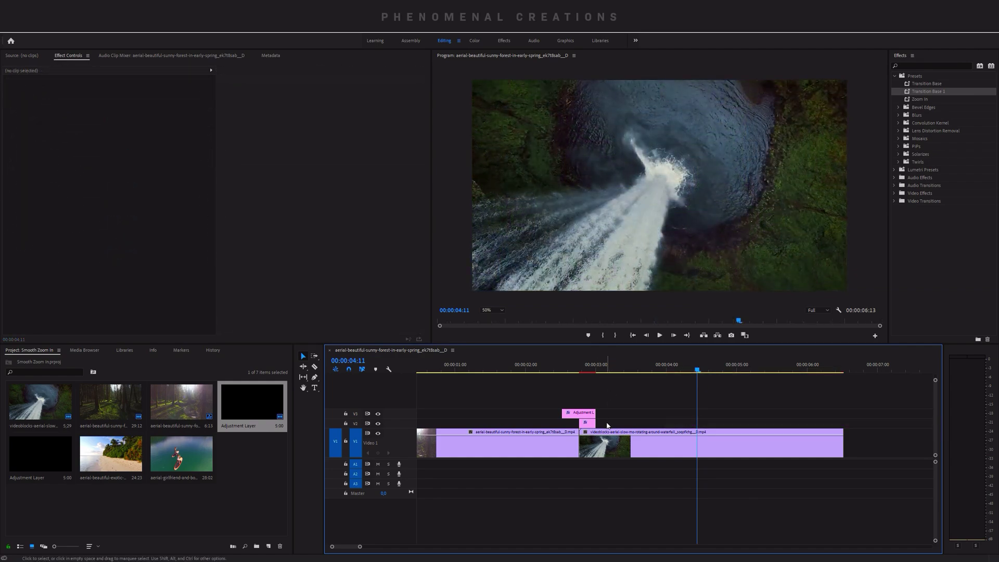
- Save the V3 adjustment layer's Transform effect as a preset named Zooming In, with the type left as Scale
{"action": "left_click", "coordinate": [591, 426]}
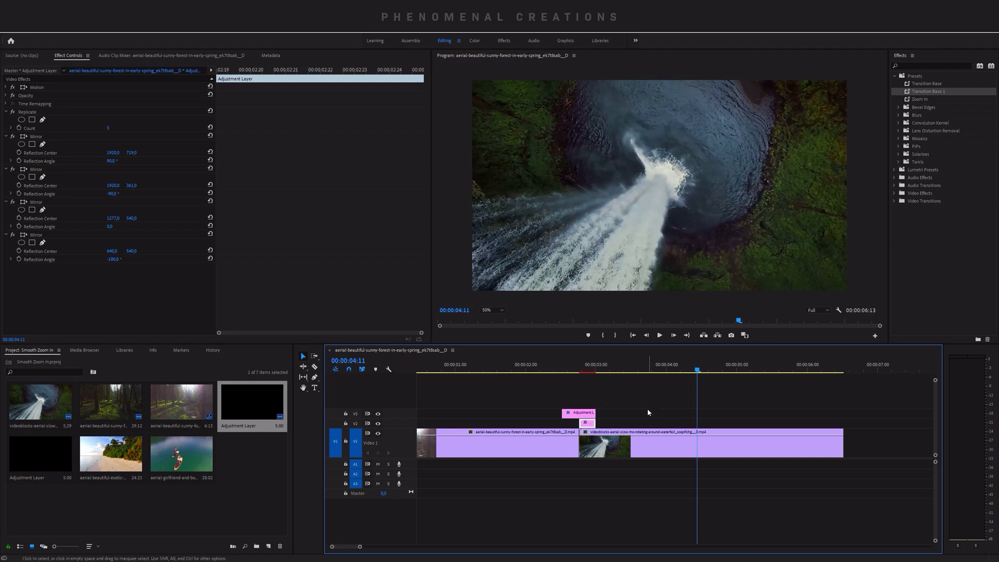
{"action": "left_click", "coordinate": [579, 421]}
{"action": "key", "text": "Up"}
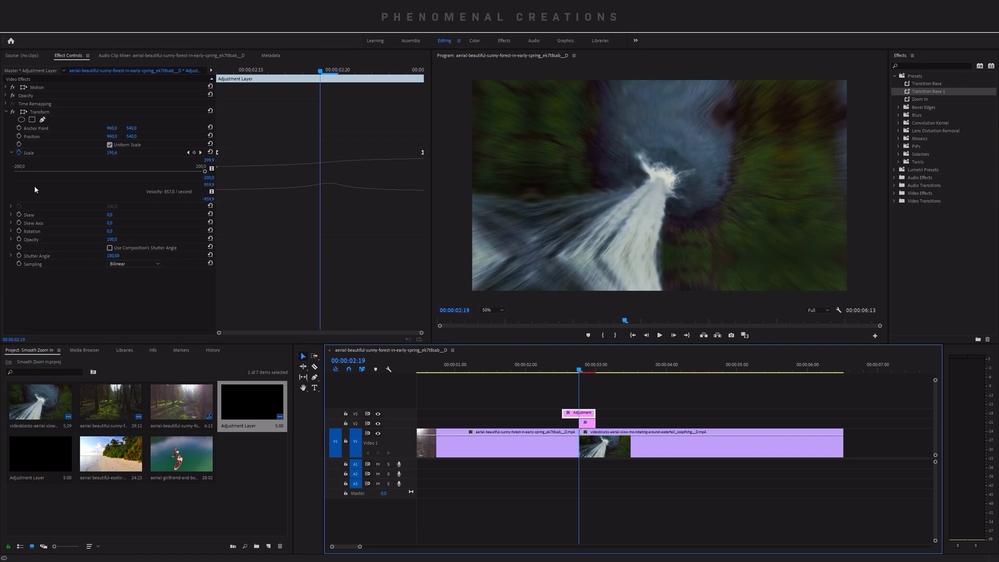
{"action": "left_click", "coordinate": [41, 111]}
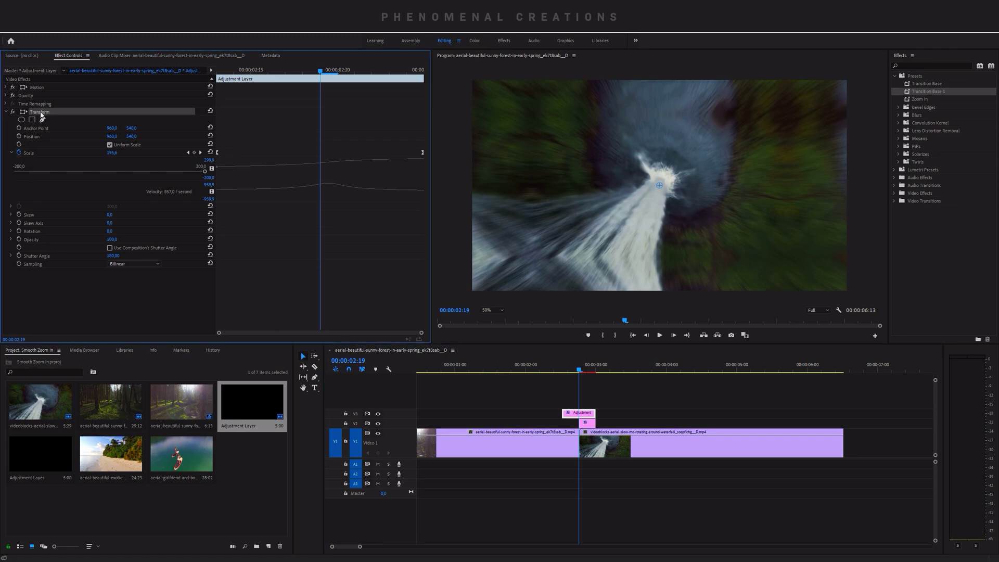
{"action": "right_click", "coordinate": [42, 116]}
{"action": "left_click", "coordinate": [59, 127]}
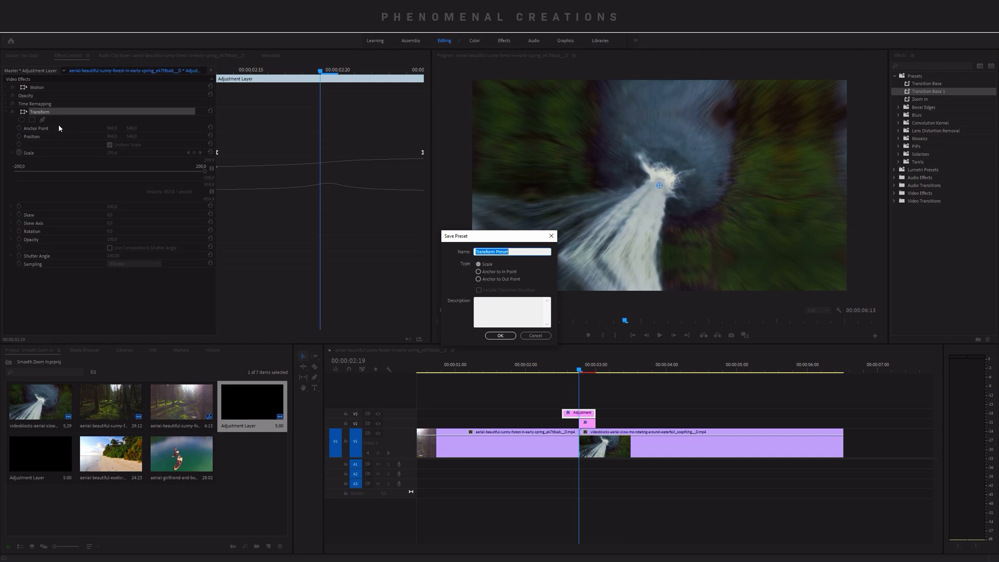
{"action": "type", "text": "Zooming In"}
{"action": "left_click", "coordinate": [501, 335]}
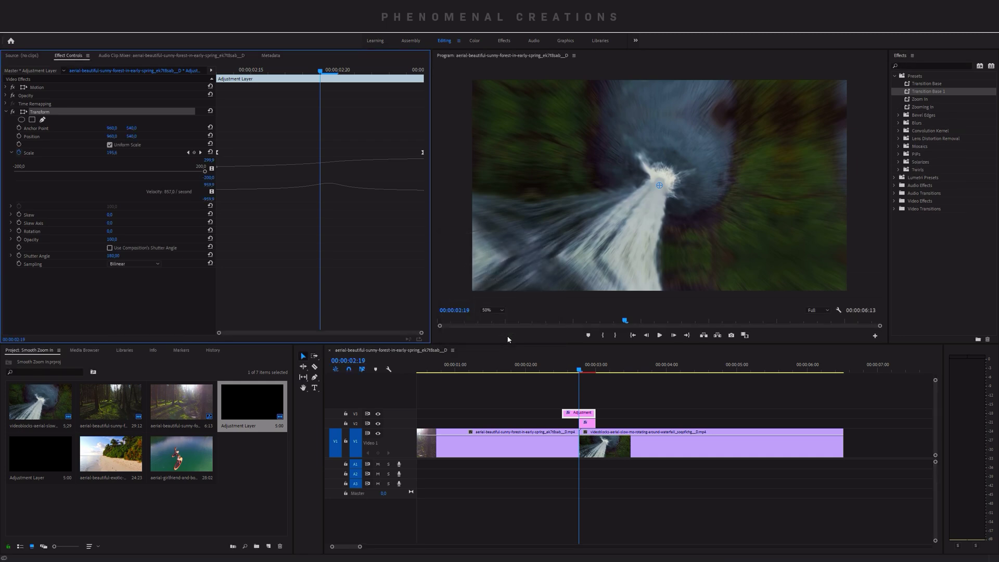
- Delete both adjustment layers above the cut and place a fresh one on V2 starting at the cut, 00:00:02:19
{"action": "left_click", "coordinate": [603, 405]}
{"action": "left_click_drag", "start_coordinate": [604, 405], "coordinate": [572, 423]}
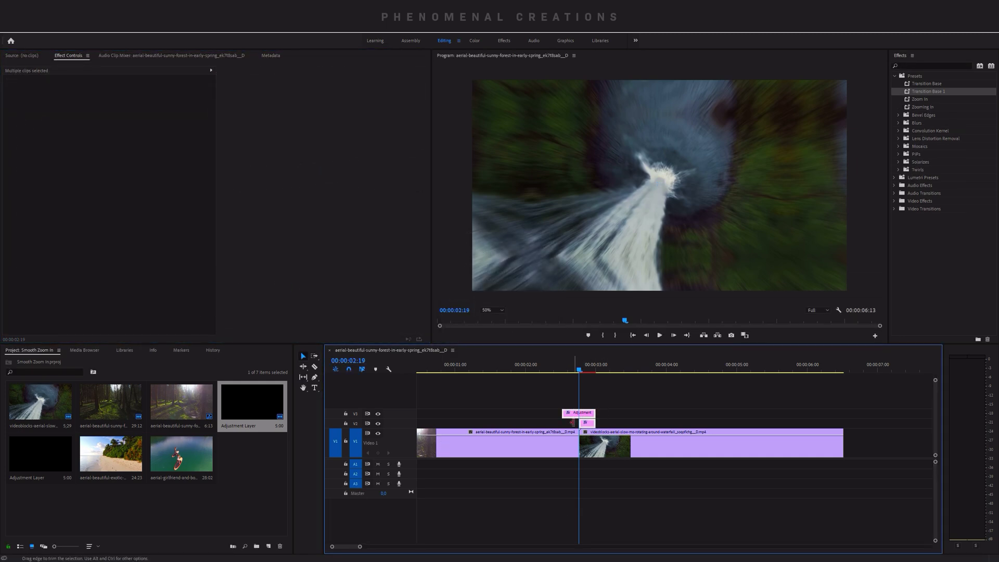
{"action": "key", "text": "Delete"}
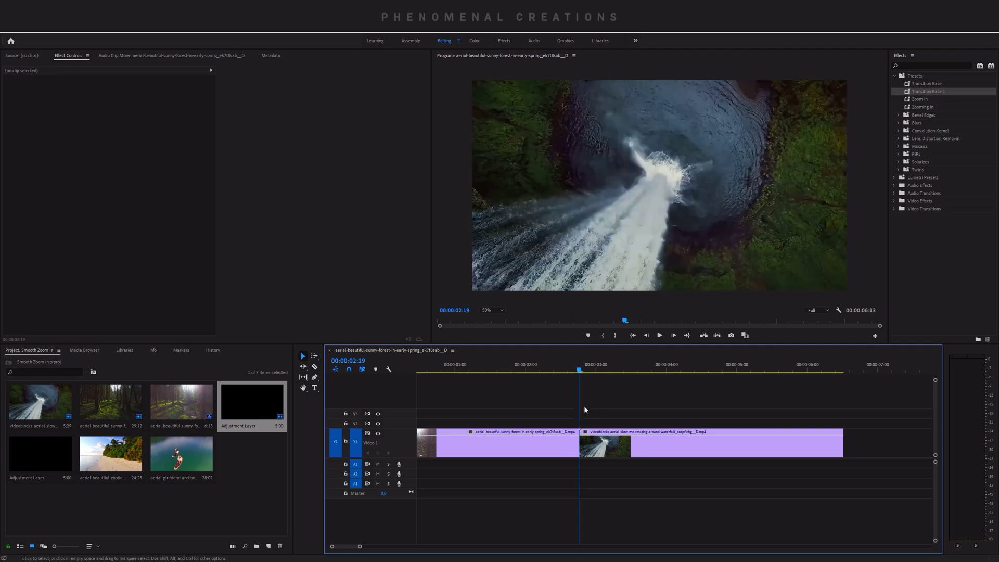
{"action": "left_click_drag", "start_coordinate": [256, 432], "coordinate": [897, 431]}
- Cut the V2 adjustment layer at 00:00:03:00, six frames after the clip cut, and remove the remainder
{"action": "key", "text": "Right"}
{"action": "key", "text": "Right"}
{"action": "key", "text": "Right"}
{"action": "key", "text": "Right"}
{"action": "key", "text": "Right"}
{"action": "key", "text": "Right"}
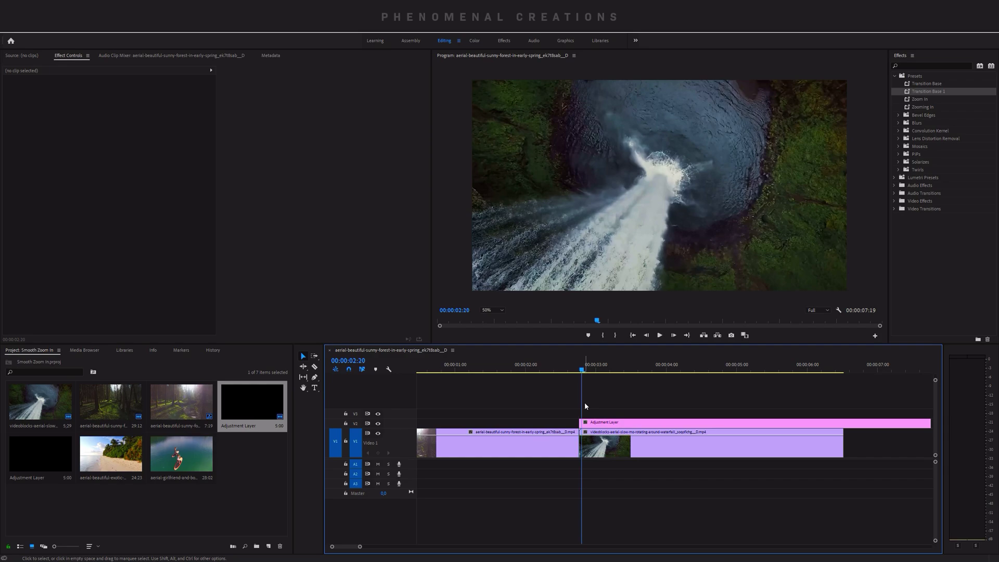
{"action": "key", "text": "c"}
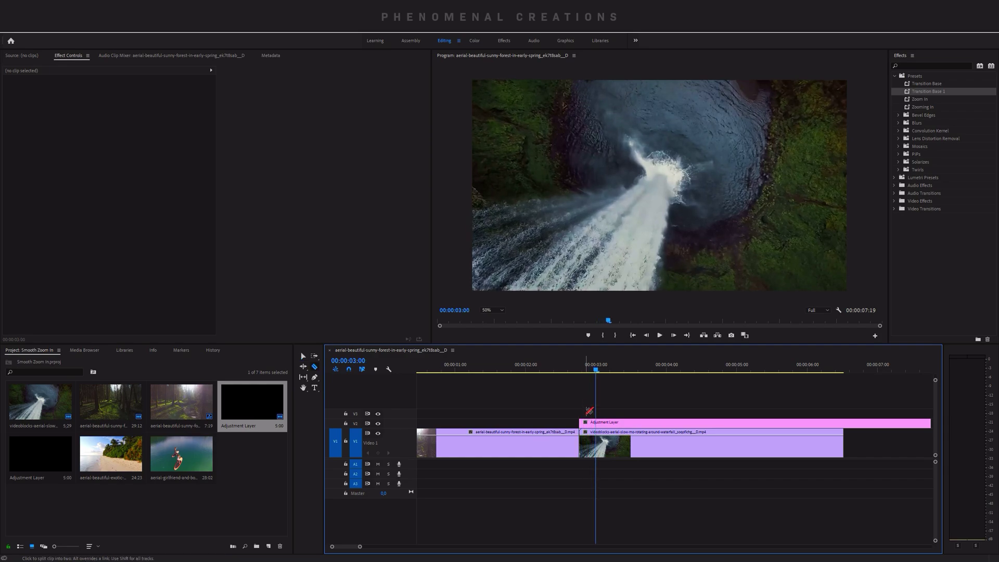
{"action": "left_click", "coordinate": [606, 422]}
{"action": "key", "text": "v"}
{"action": "left_click", "coordinate": [607, 422]}
{"action": "key", "text": "Delete"}
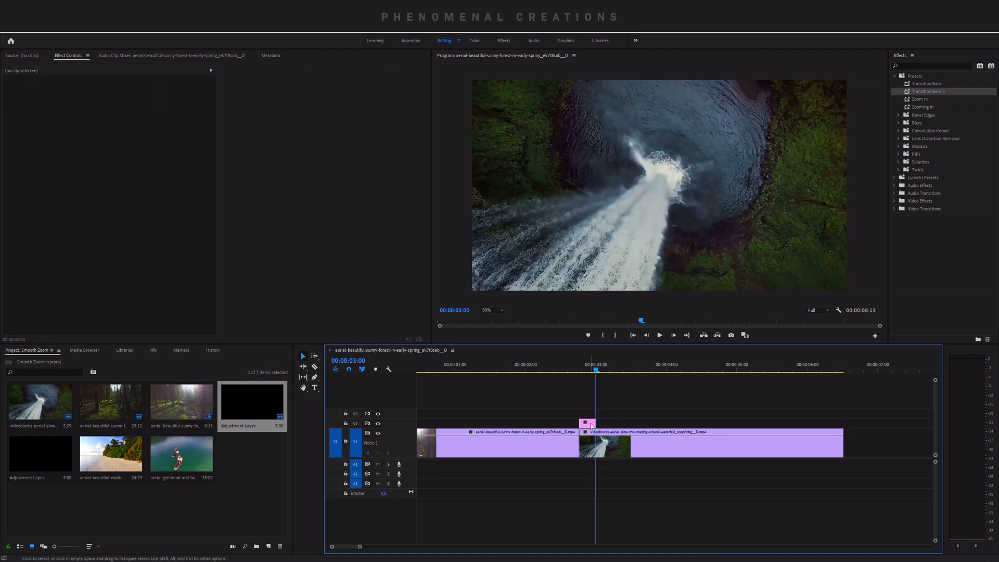
- Add an adjustment layer on V3 spanning about six frames before the cut to the end of the V2 layer
{"action": "left_click_drag", "start_coordinate": [591, 425], "coordinate": [562, 414]}
{"action": "mouse_move", "coordinate": [567, 370]}
{"action": "left_mouse_down"}
{"action": "mouse_move", "coordinate": [597, 385]}
{"action": "mouse_move", "coordinate": [558, 382]}
{"action": "left_mouse_up"}
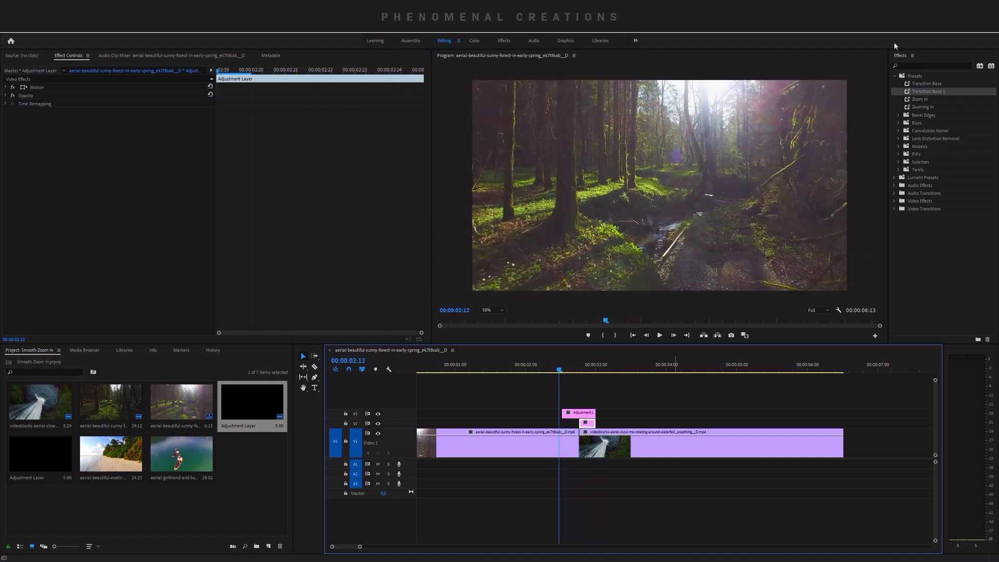
- Apply the Transition Base 1 preset to the V2 adjustment layer and the Zooming In preset to the V3 layer
{"action": "left_click_drag", "start_coordinate": [928, 93], "coordinate": [593, 426]}
{"action": "left_click_drag", "start_coordinate": [924, 108], "coordinate": [582, 415]}
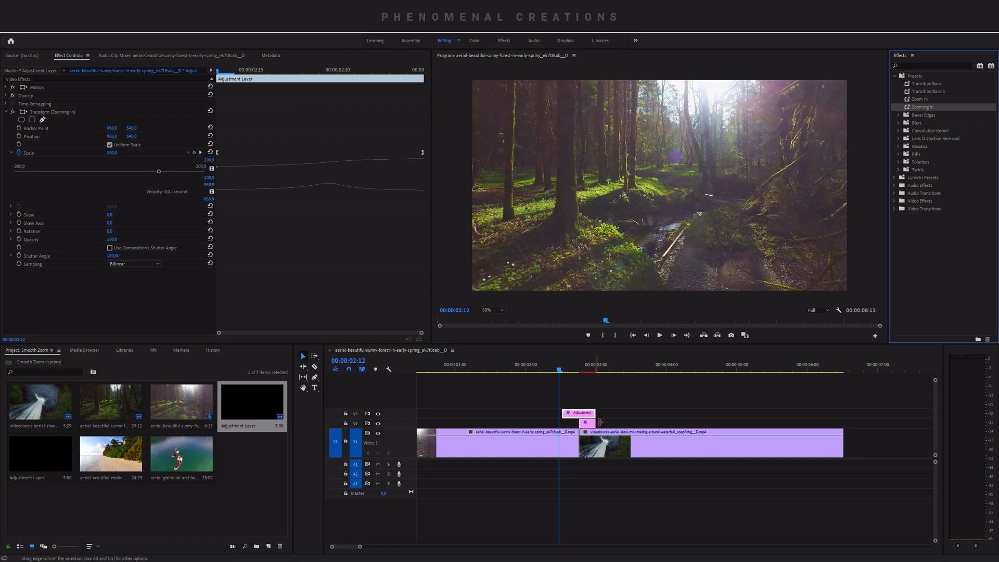
- Play back the transition rebuilt from presets, starting shortly before the adjustment layers
{"action": "left_click", "coordinate": [552, 370]}
{"action": "key", "text": "space"}
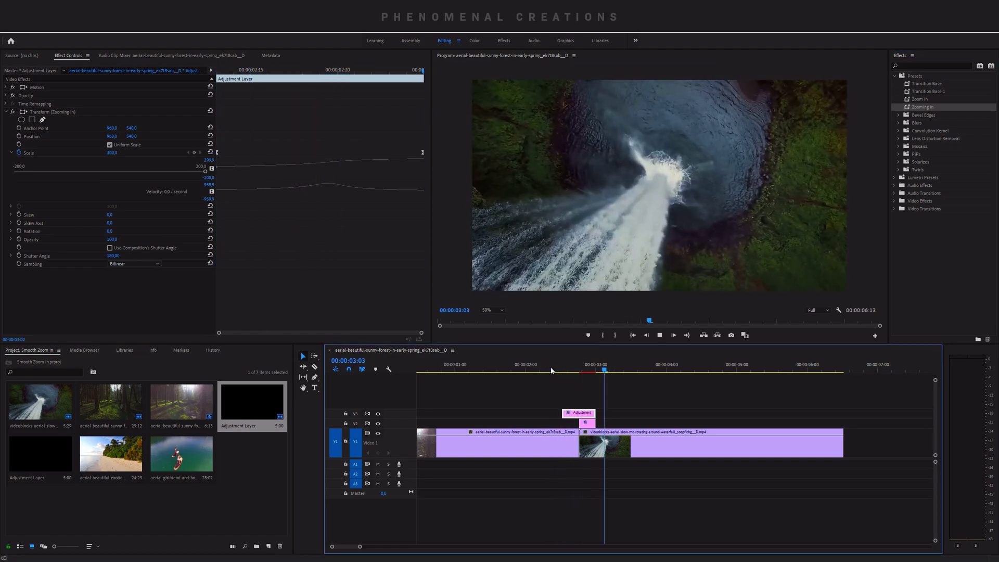
{"action": "key", "text": "space"}
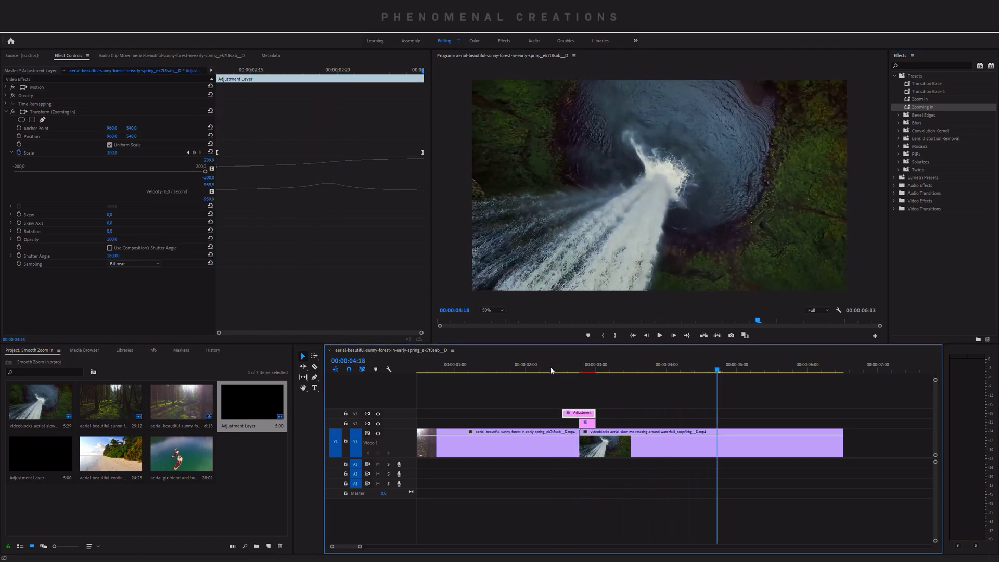
- Replay the zoom-in transition several times from just before the V3 adjustment layer
{"action": "left_click", "coordinate": [551, 370]}
{"action": "key", "text": "space"}
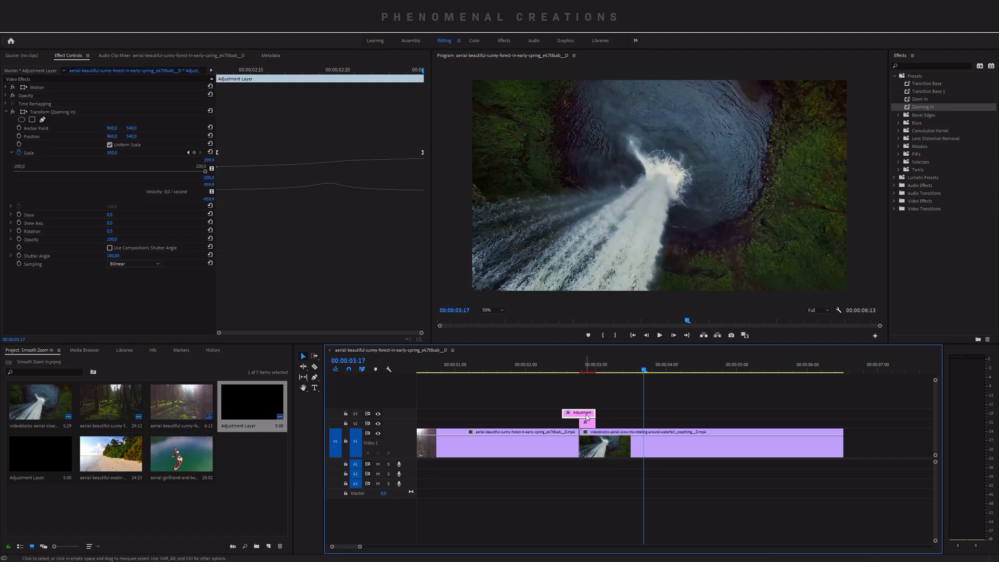
{"action": "left_click", "coordinate": [558, 373]}
{"action": "key", "text": "space"}
{"action": "left_click", "coordinate": [559, 373]}
{"action": "left_click", "coordinate": [559, 372]}
{"action": "key", "text": "space"}
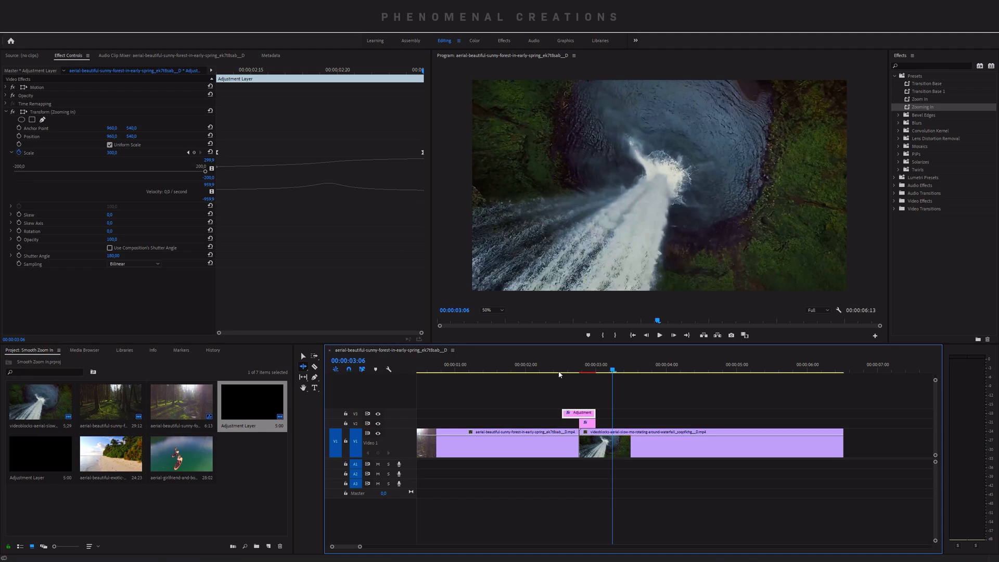
- Move the V2 adjustment layer before the clip cut, so it starts with the V3 layer and ends at the cut
{"action": "scroll", "coordinate": [590, 425], "scroll_direction": "up", "scroll_amount": 3, "text": "alt"}
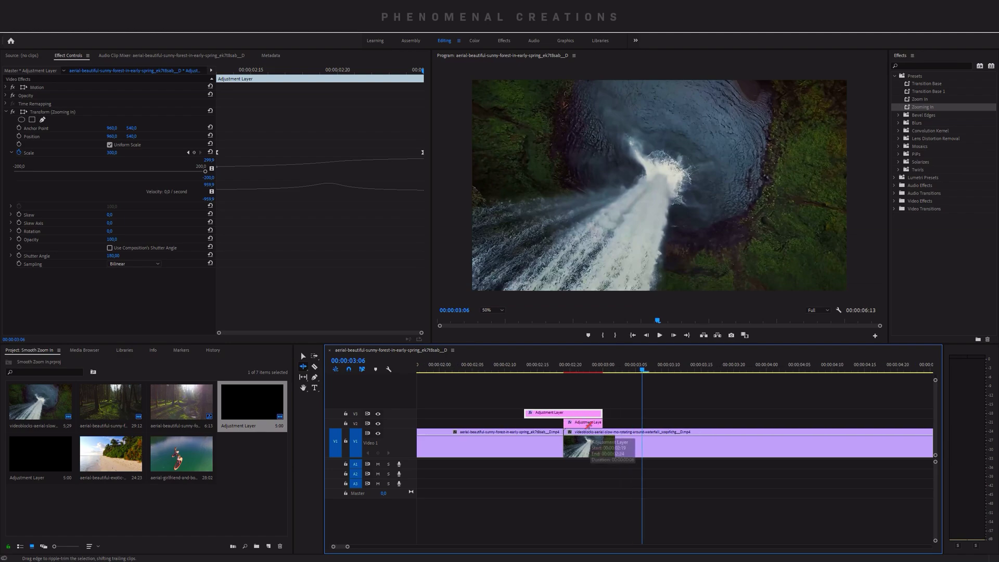
{"action": "left_click", "coordinate": [587, 425]}
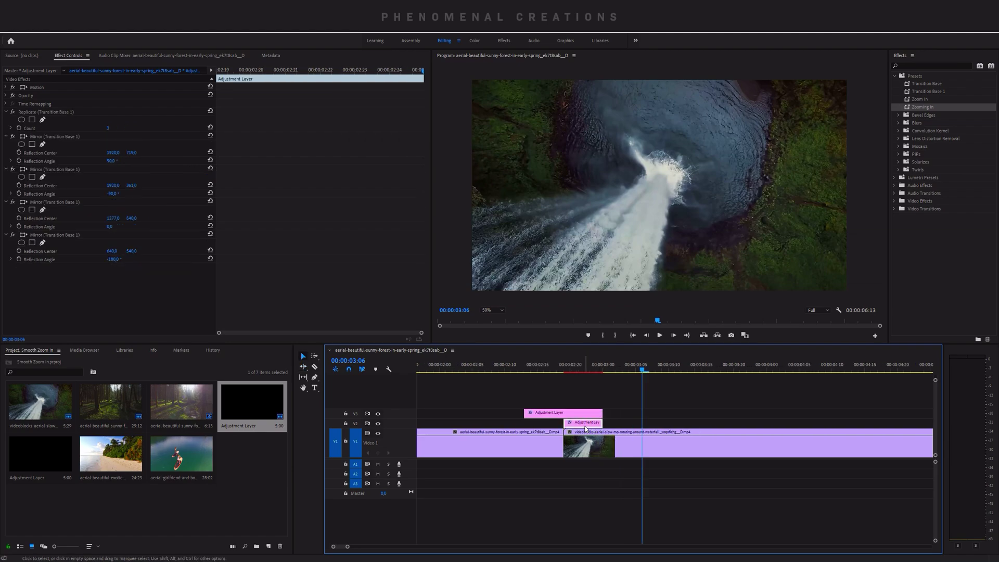
{"action": "left_click_drag", "start_coordinate": [585, 425], "coordinate": [558, 430]}
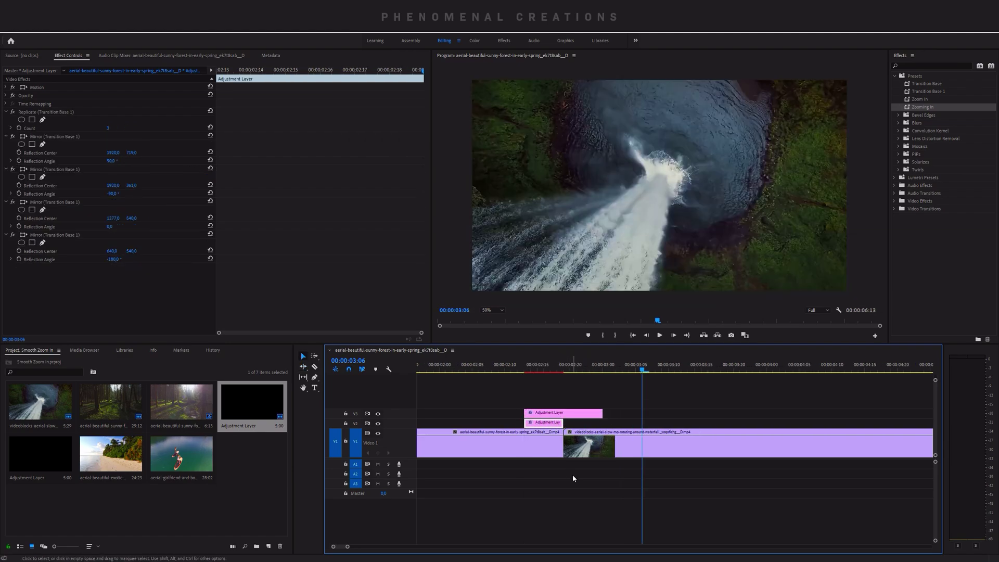
- Swap the two Scale keyframes of the V3 layer's Transform effect so the scale runs from 300 down to 100
{"action": "left_click", "coordinate": [567, 413]}
{"action": "left_click", "coordinate": [545, 371]}
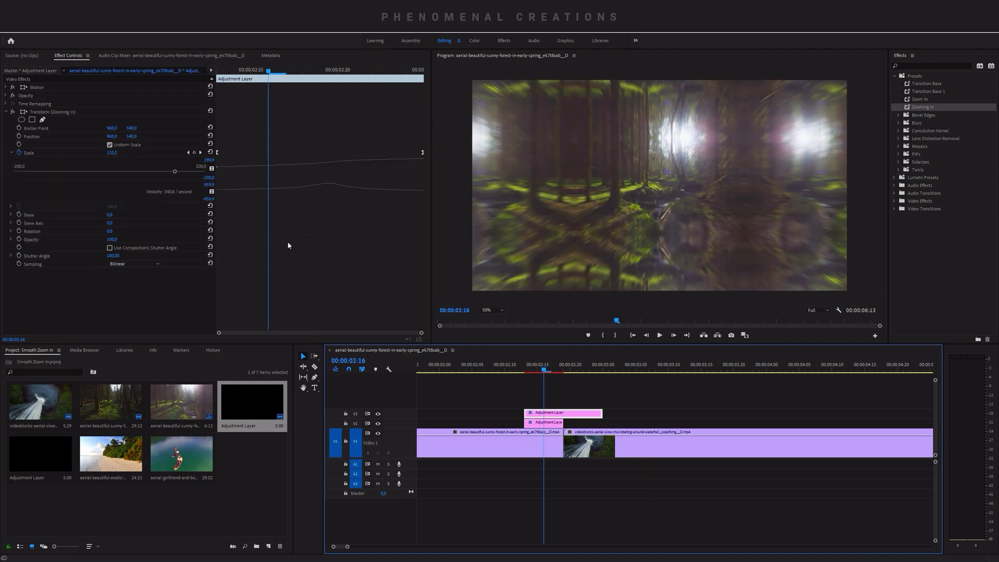
{"action": "left_click_drag", "start_coordinate": [217, 153], "coordinate": [316, 153]}
{"action": "left_click_drag", "start_coordinate": [420, 153], "coordinate": [219, 167]}
{"action": "left_click_drag", "start_coordinate": [311, 155], "coordinate": [425, 155]}
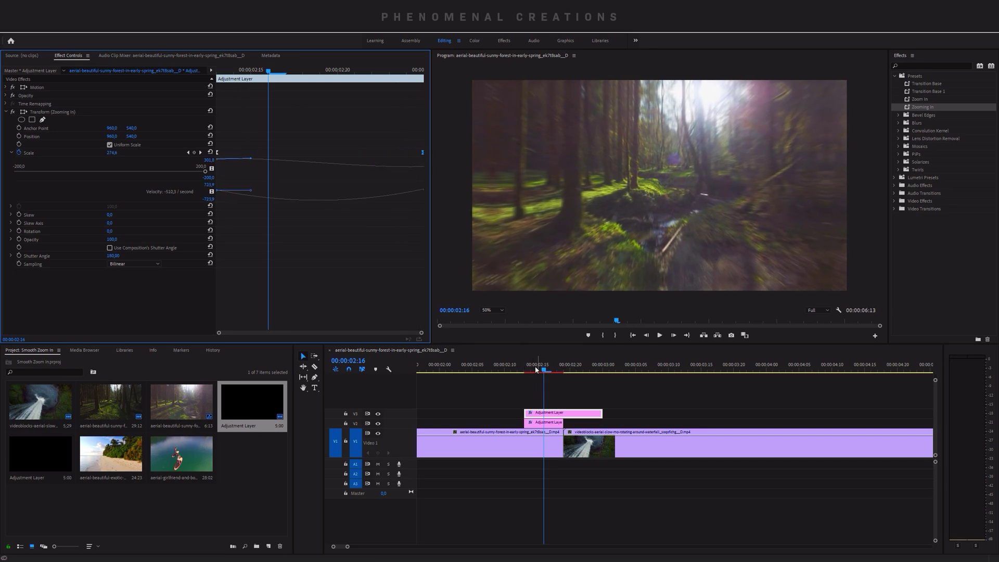
- Move the last Scale keyframe slightly before the layer's end, lengthen both velocity handles toward the middle, and preview the transition
{"action": "left_click_drag", "start_coordinate": [246, 201], "coordinate": [246, 254]}
{"action": "left_click_drag", "start_coordinate": [260, 181], "coordinate": [262, 210]}
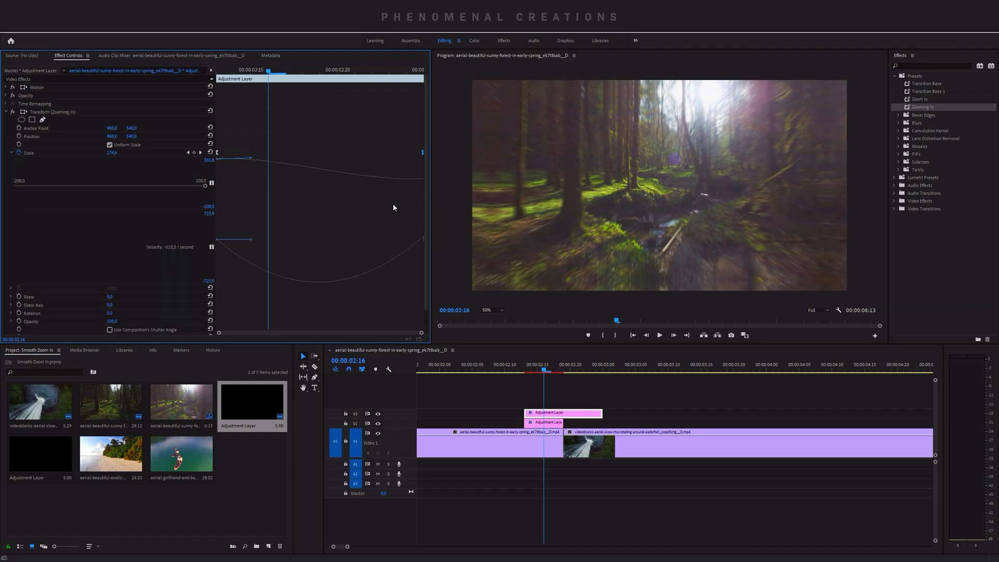
{"action": "left_click_drag", "start_coordinate": [423, 153], "coordinate": [414, 153]}
{"action": "left_click_drag", "start_coordinate": [233, 71], "coordinate": [311, 79]}
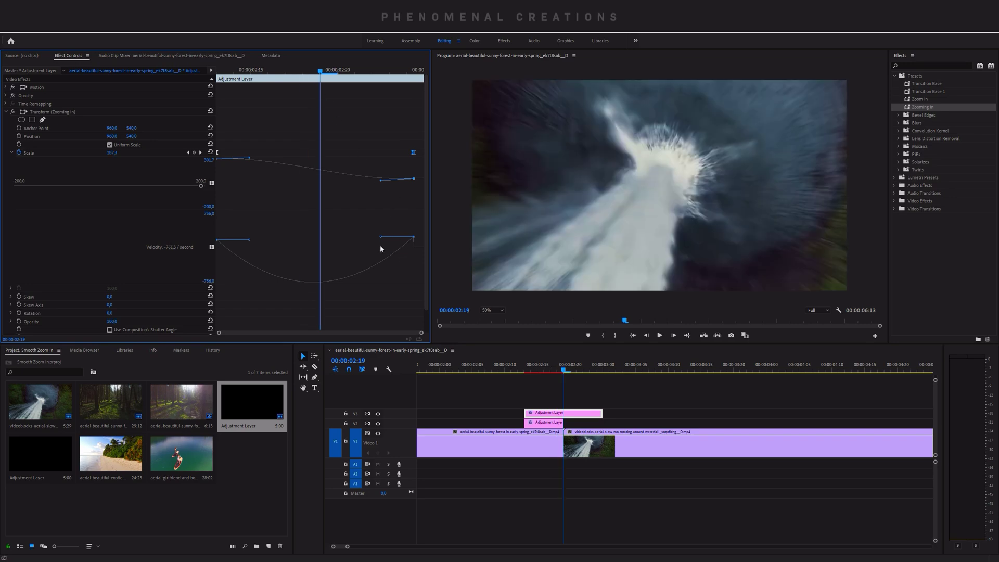
{"action": "left_click_drag", "start_coordinate": [382, 239], "coordinate": [355, 239]}
{"action": "left_click_drag", "start_coordinate": [248, 243], "coordinate": [282, 243]}
{"action": "left_click", "coordinate": [516, 368]}
{"action": "key", "text": "space"}
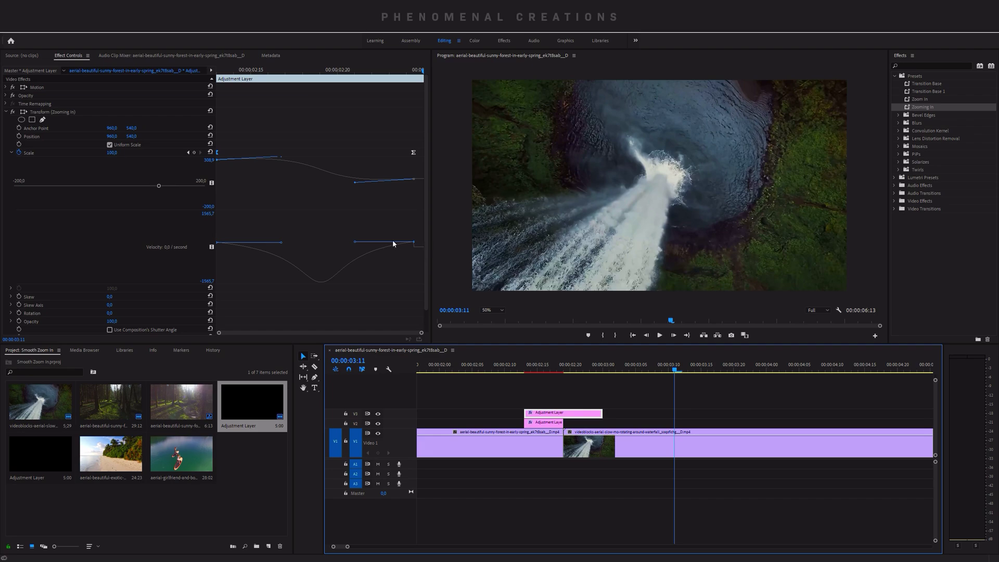
- Flatten the last Scale keyframe's velocity handle to zero and play back the zoom-out transition
{"action": "left_click_drag", "start_coordinate": [355, 245], "coordinate": [355, 247]}
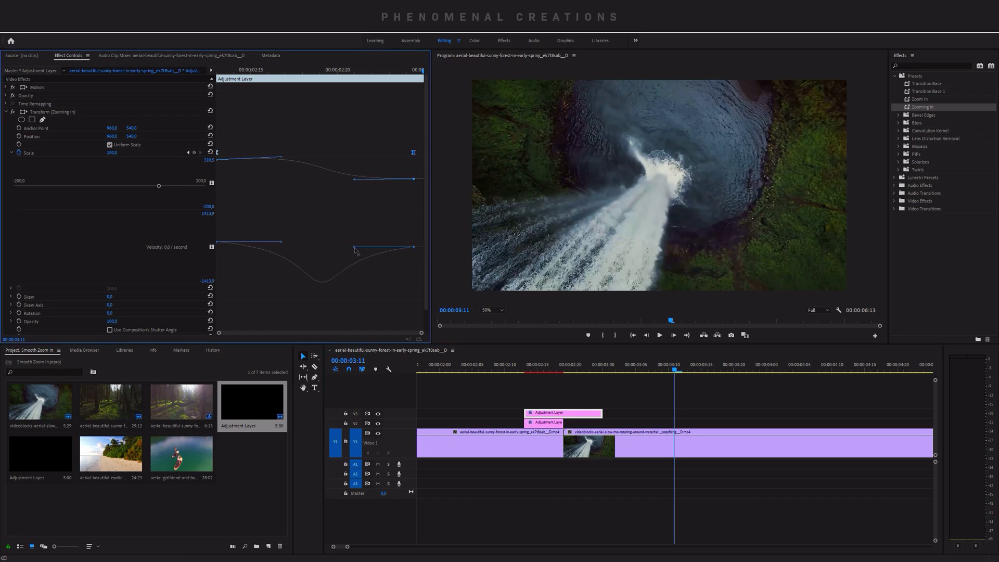
{"action": "left_click", "coordinate": [511, 368]}
{"action": "key", "text": "space"}
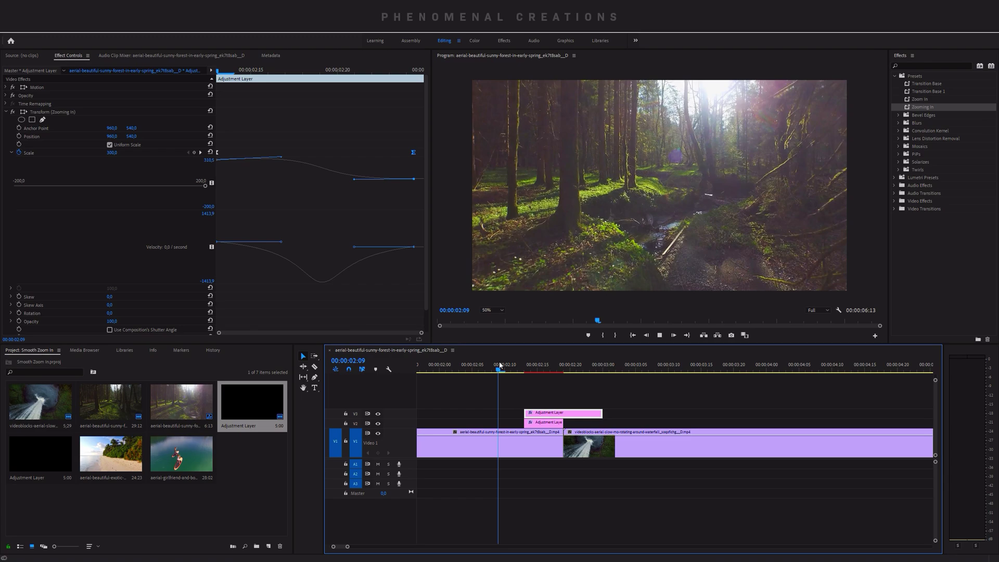
{"action": "key", "text": "space"}
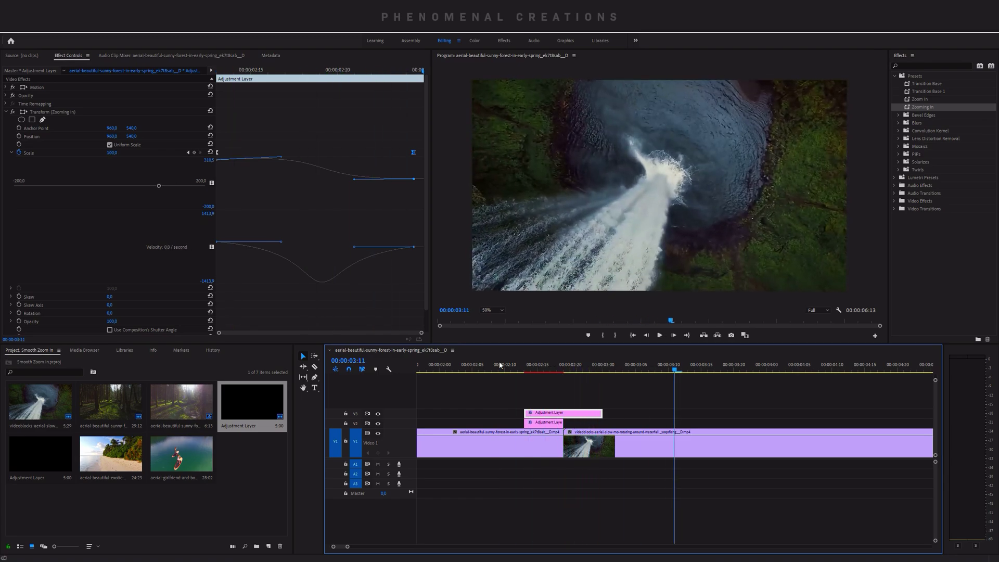
- Save the V3 layer's reversed Transform effect as a preset named Zoom Out, keeping the Scale type
{"action": "right_click", "coordinate": [46, 112]}
{"action": "left_click", "coordinate": [70, 126]}
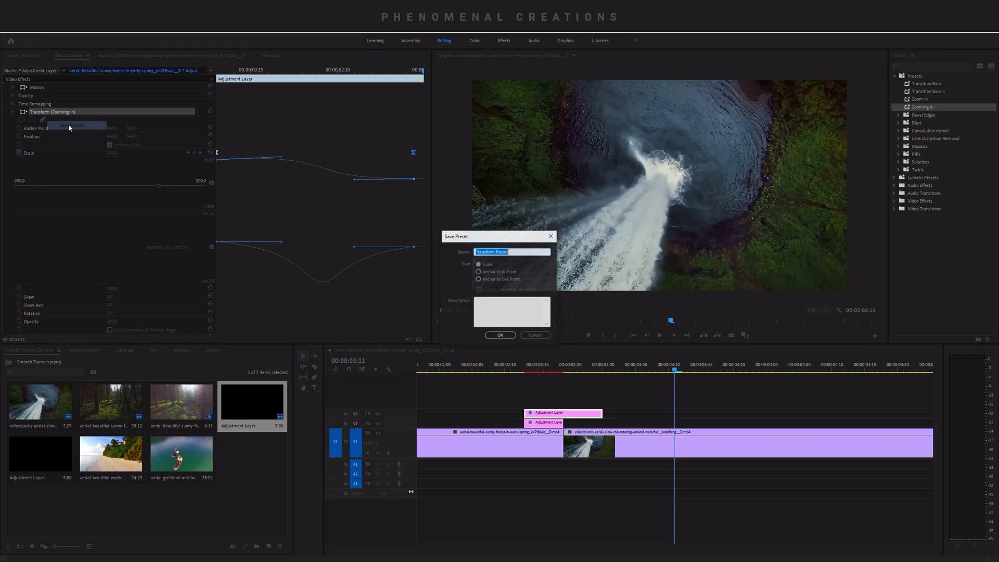
{"action": "type", "text": "Zo"}
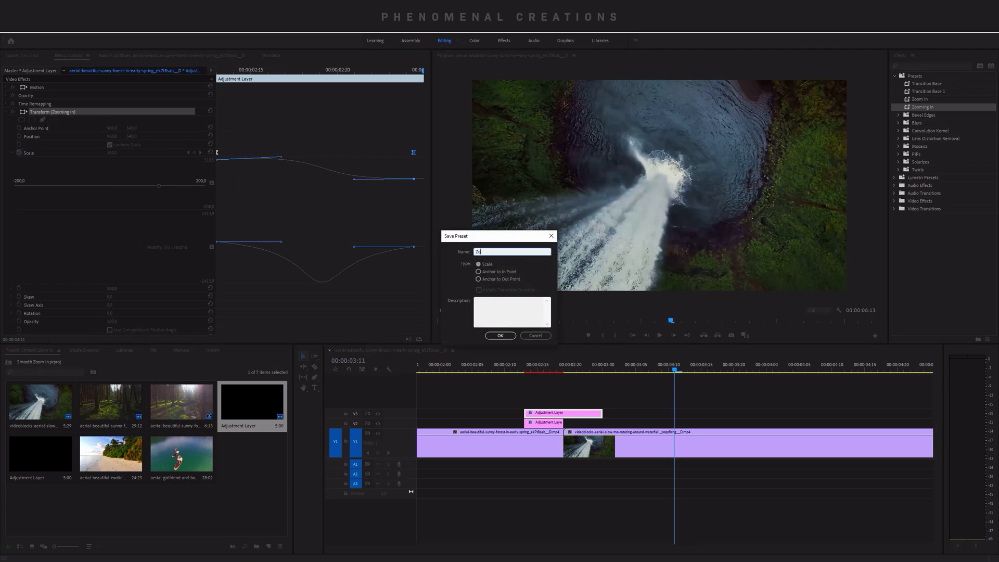
{"action": "type", "text": "om Out"}
{"action": "key", "text": "Return"}
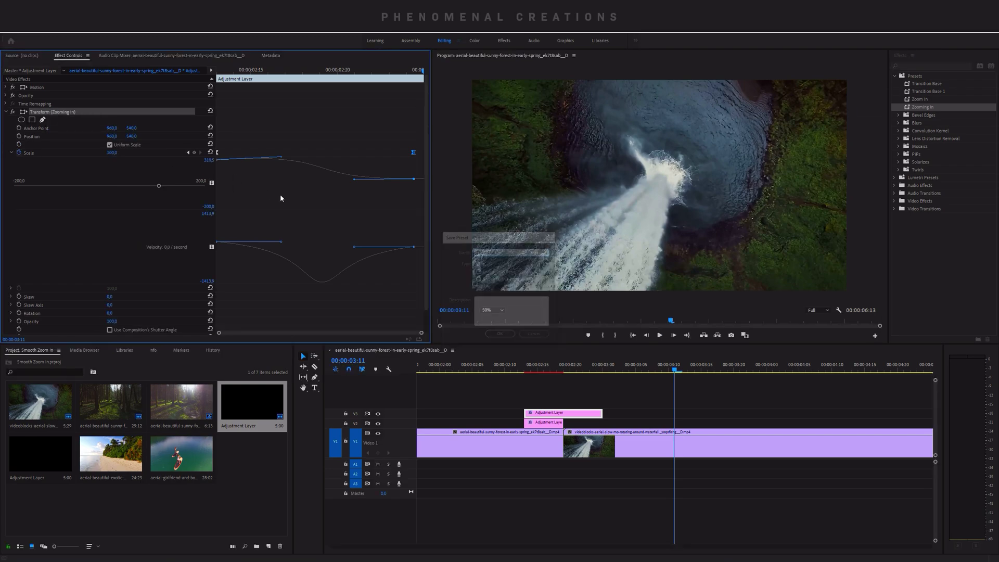
{"action": "left_click", "coordinate": [932, 109]}
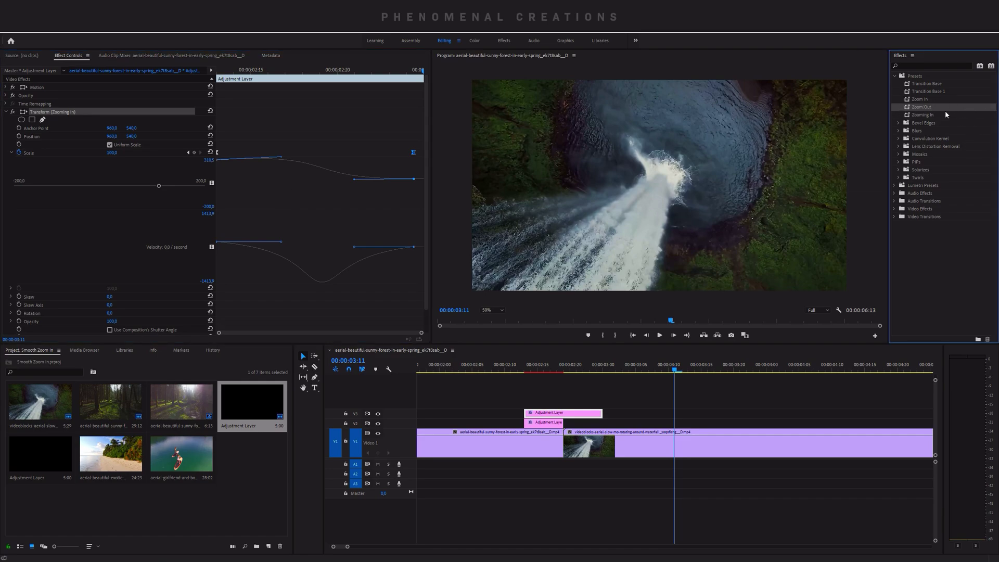
{"action": "left_click", "coordinate": [545, 425]}
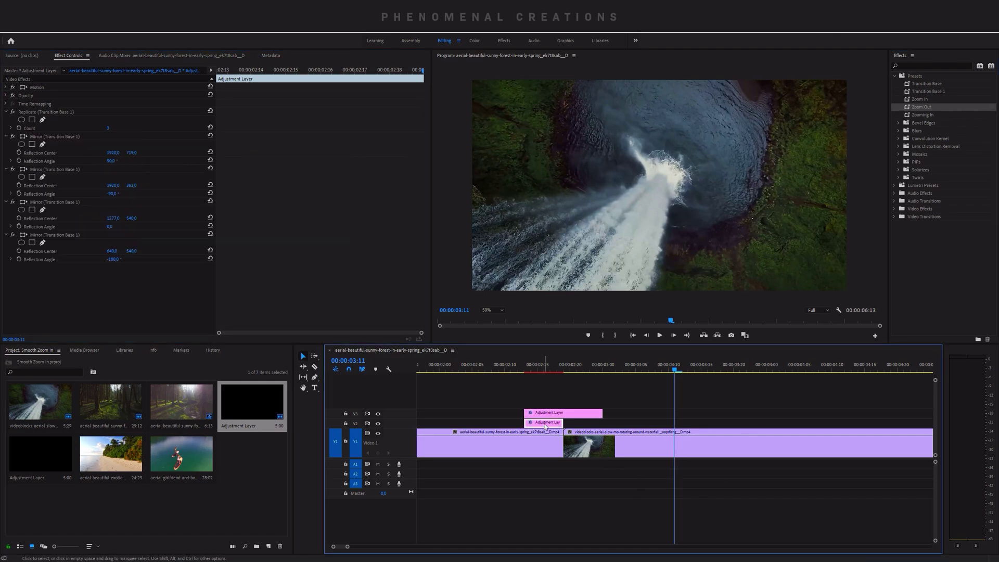